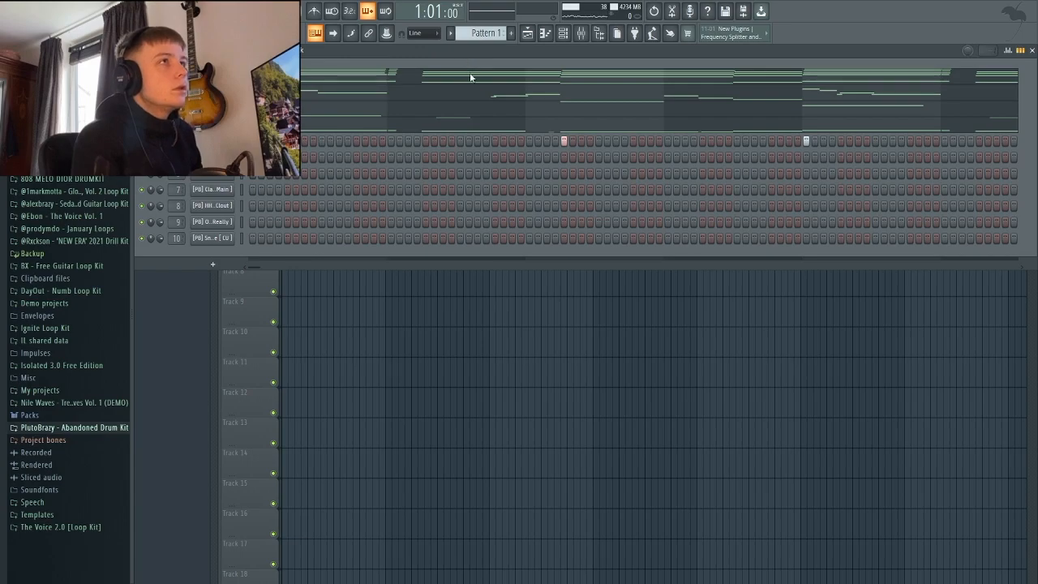
- Float the channel rack over the maximized playlist and play Pattern 1 with all its channels
double_click(484, 54)
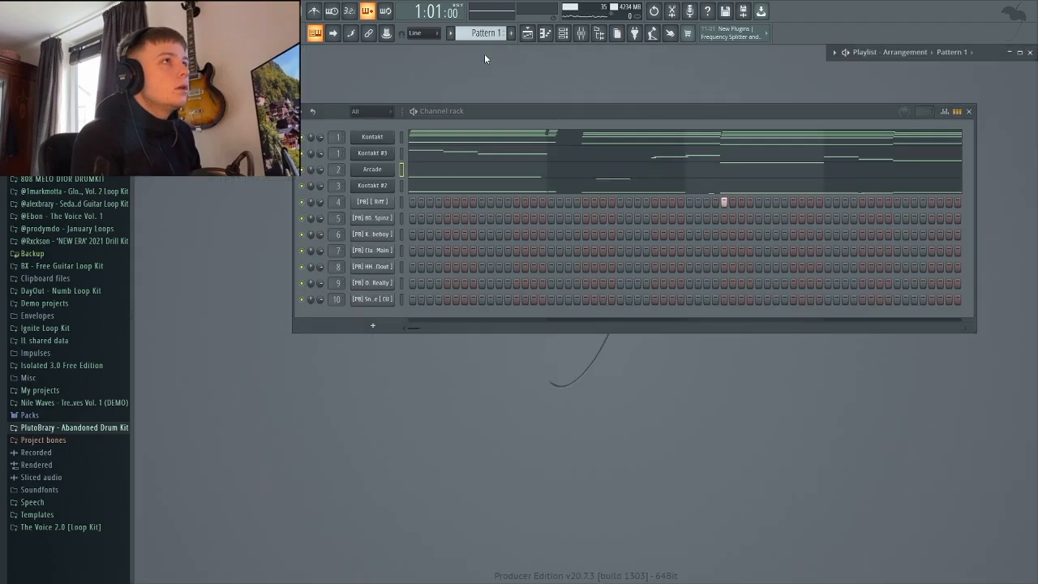
left_click(1019, 52)
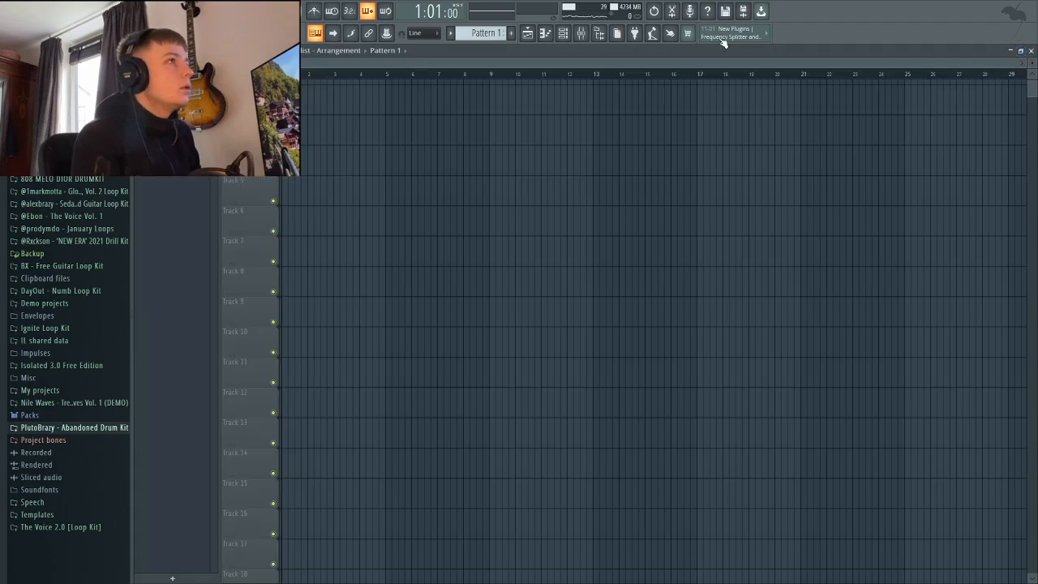
left_click(563, 32)
key("space")
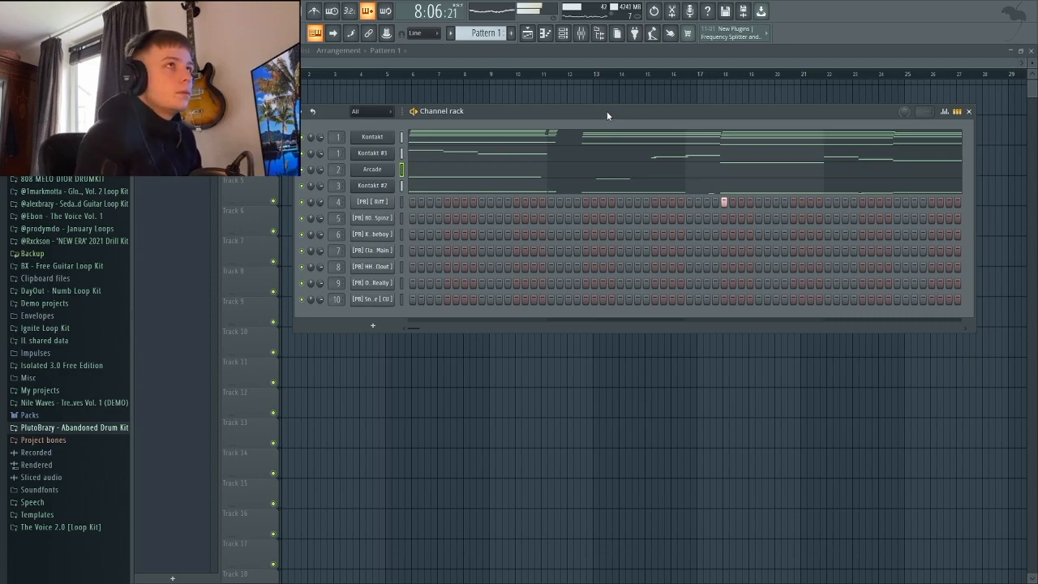
key("space")
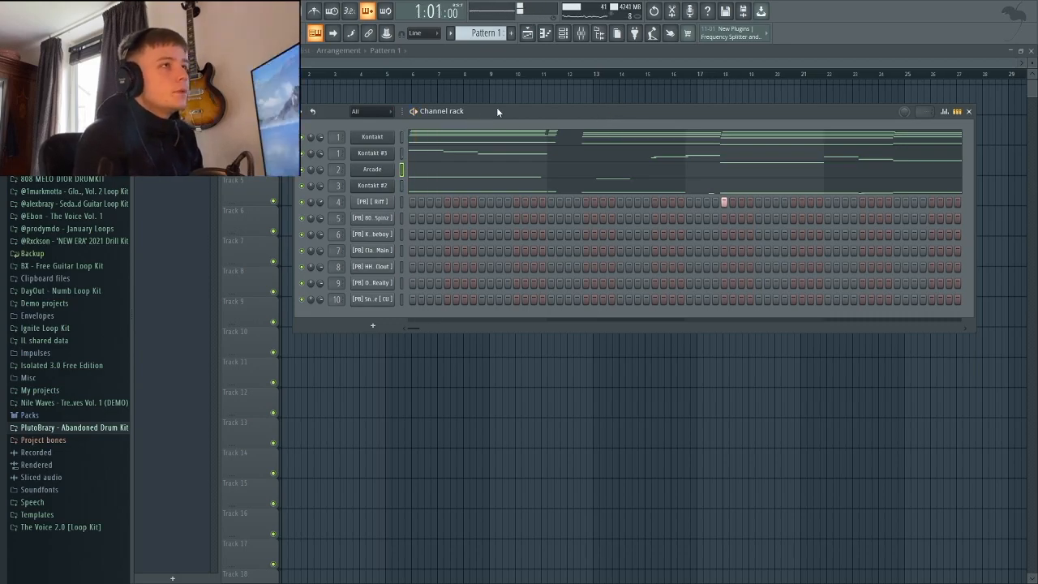
left_click_drag(519, 106, 516, 94)
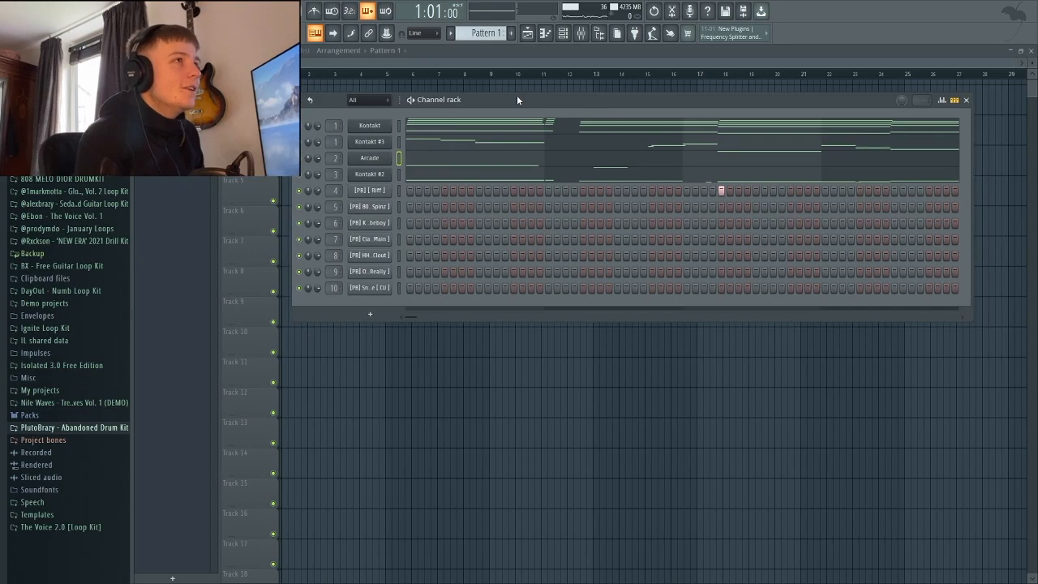
- Examine and play the Kontakt channel's chord notes in the piano roll, including the lower bass notes
left_click(526, 123)
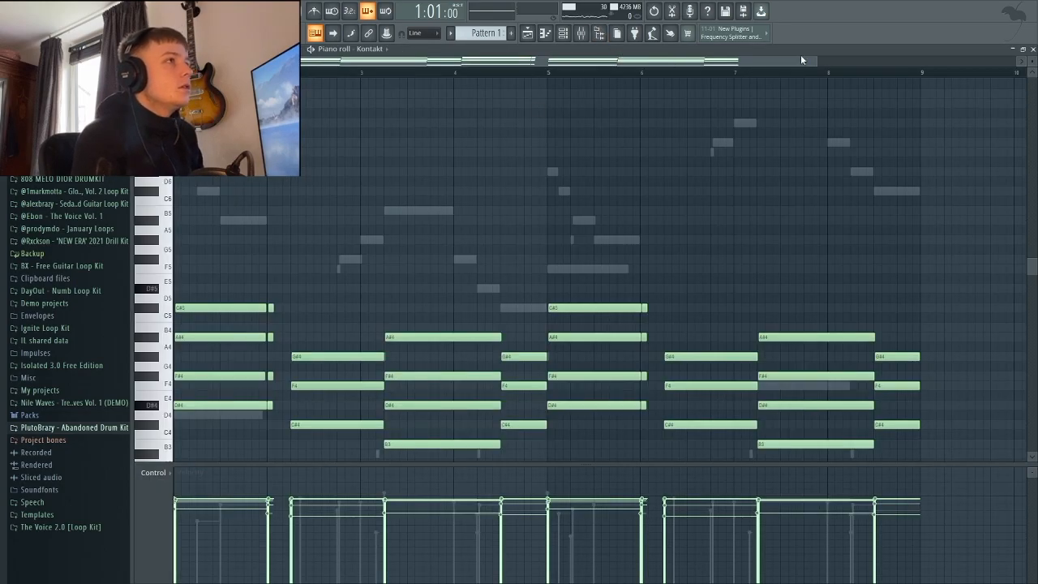
scroll(670, 60, "down", 1)
scroll(762, 129, "down", 3)
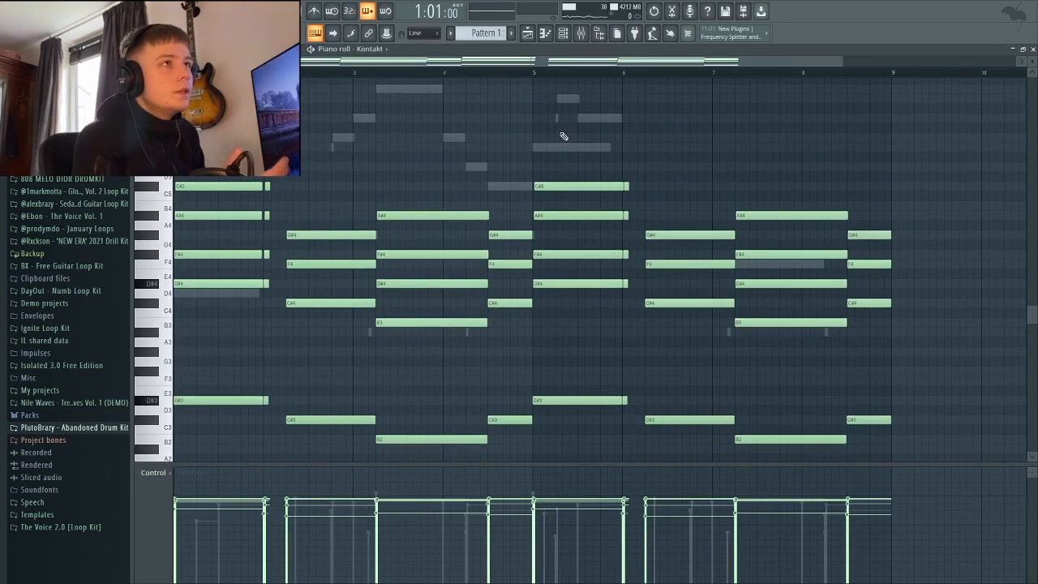
key("space")
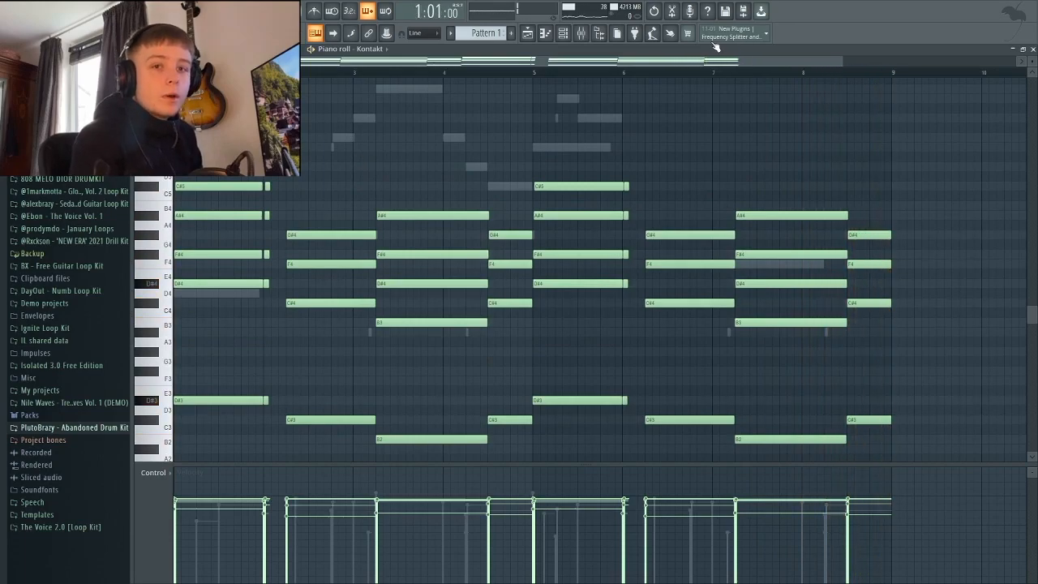
left_click_drag(838, 62, 654, 65)
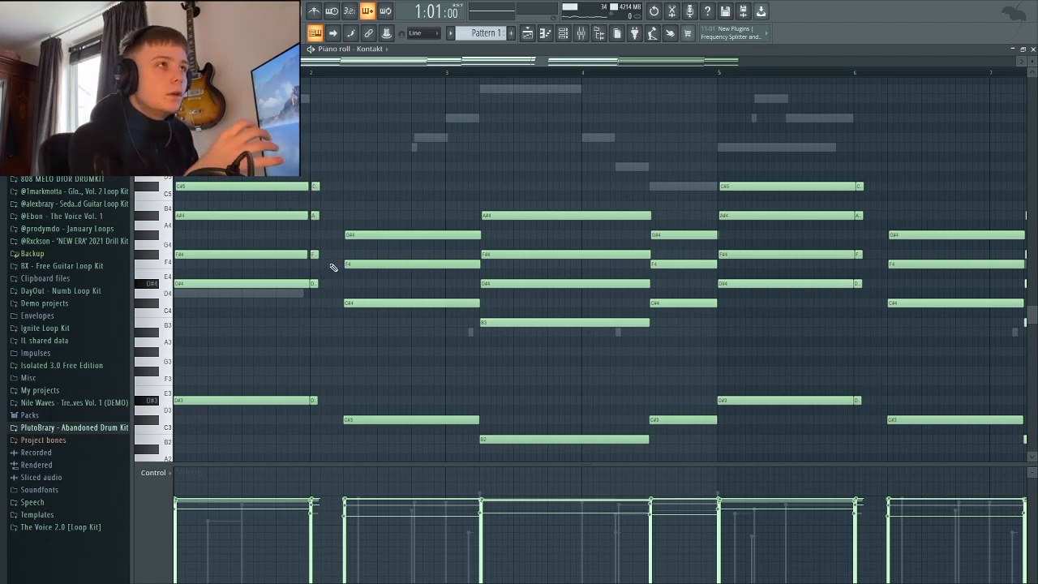
left_click_drag(620, 62, 861, 73)
scroll(637, 175, "down", 4)
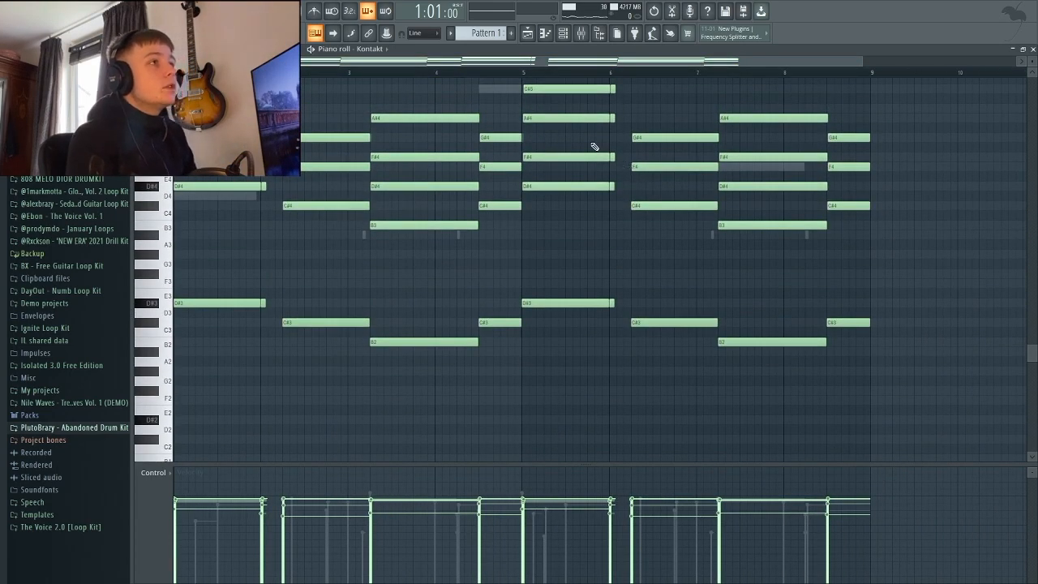
scroll(544, 141, "up", 4)
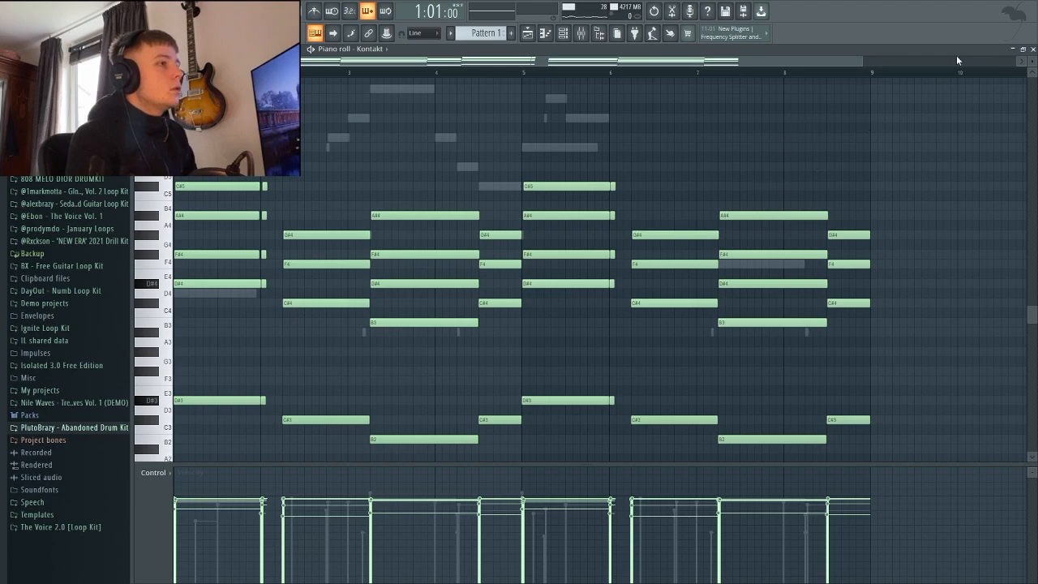
left_click(1032, 50)
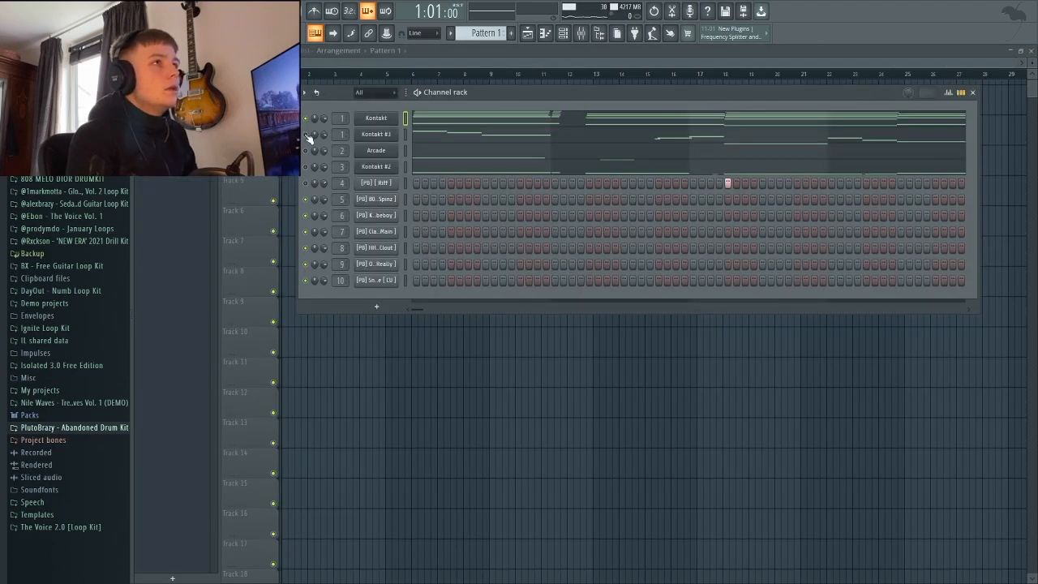
- Examine the Kontakt #3 melody in the piano roll, playing it alone and together with the Kontakt chords
left_click(444, 140)
key("space")
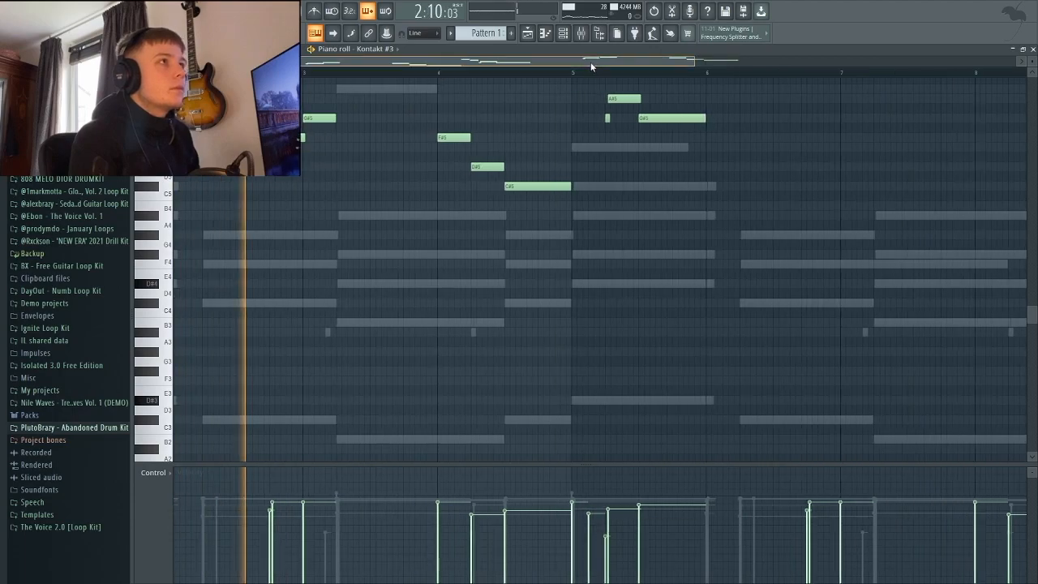
key("space")
scroll(486, 89, "up", 5)
key("space")
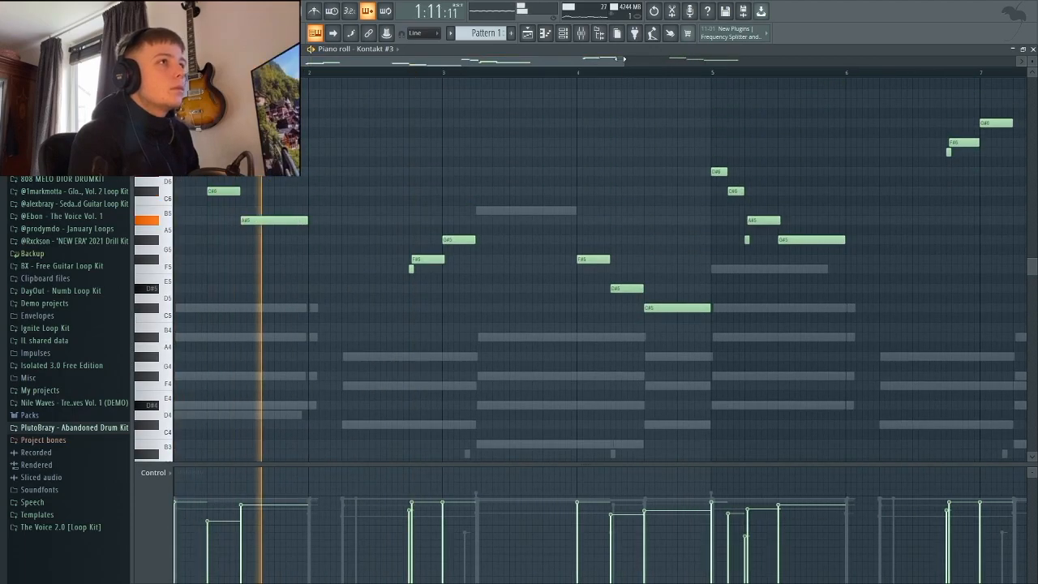
left_click_drag(624, 61, 804, 83)
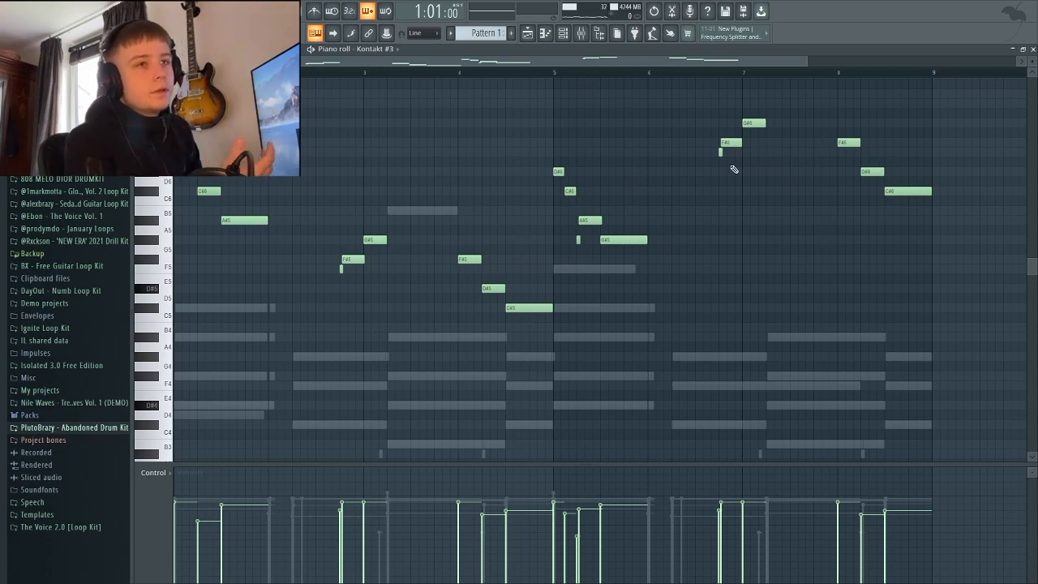
left_click(1032, 49)
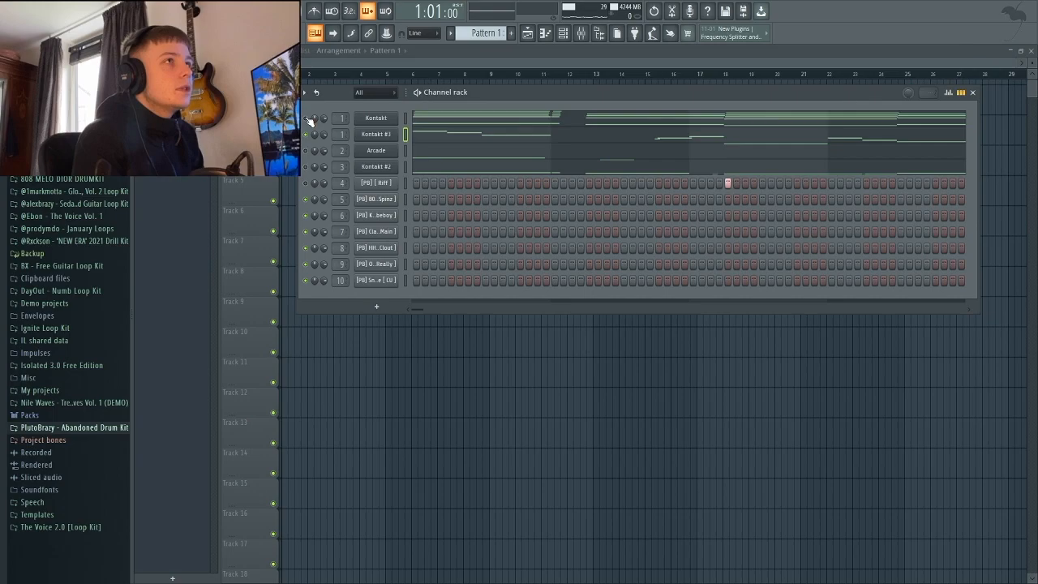
key("space")
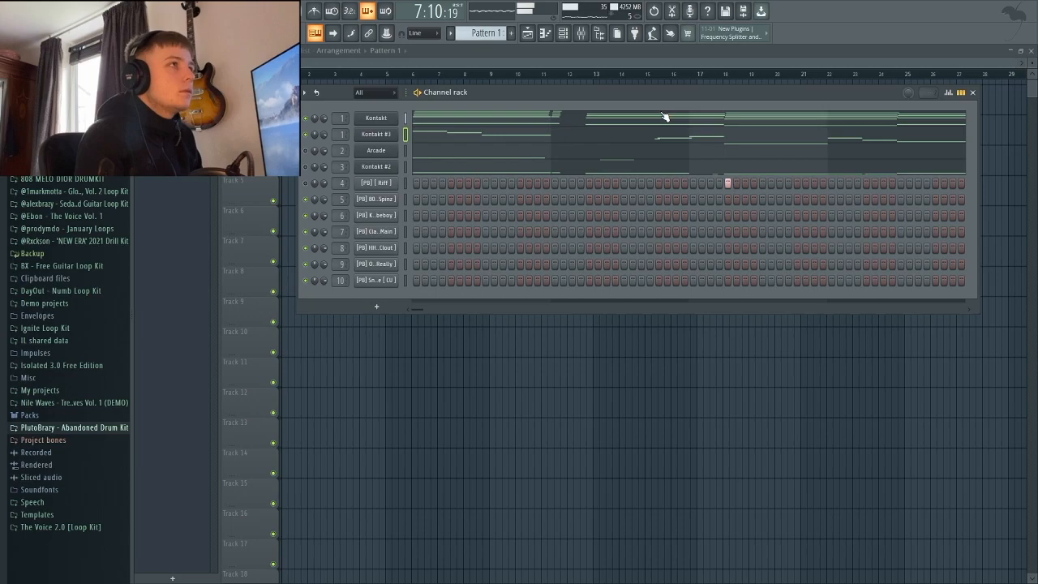
key("space")
- Examine the Arcade channel's notes in the piano roll and play them through the pattern
left_click(432, 156)
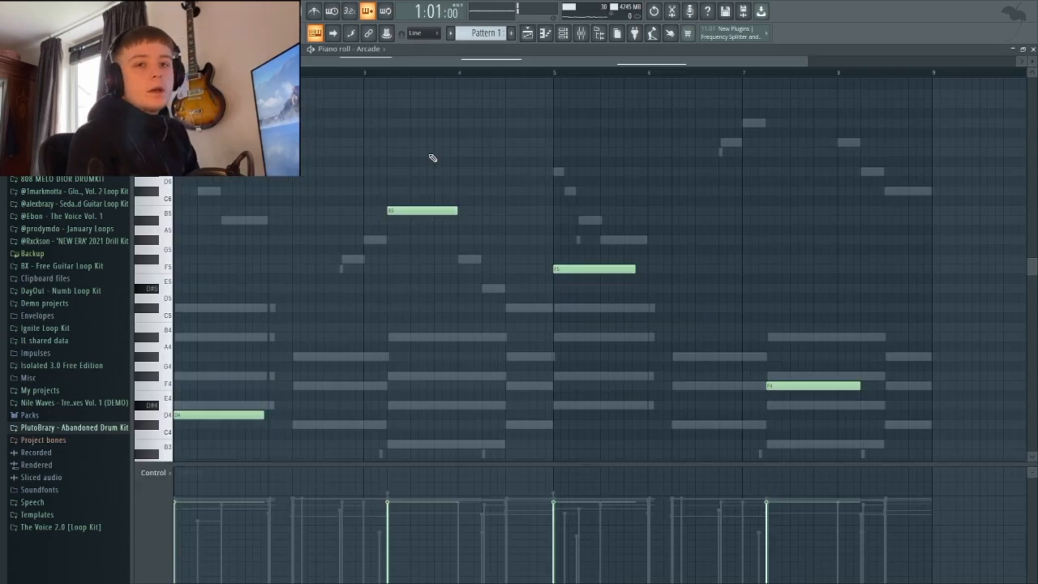
key("space")
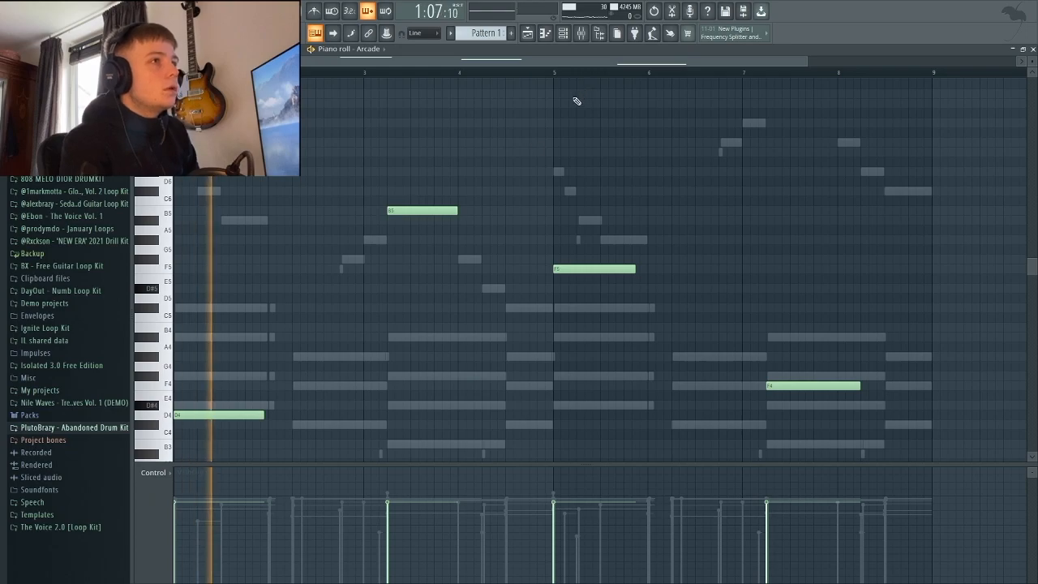
key("space")
left_click(1032, 49)
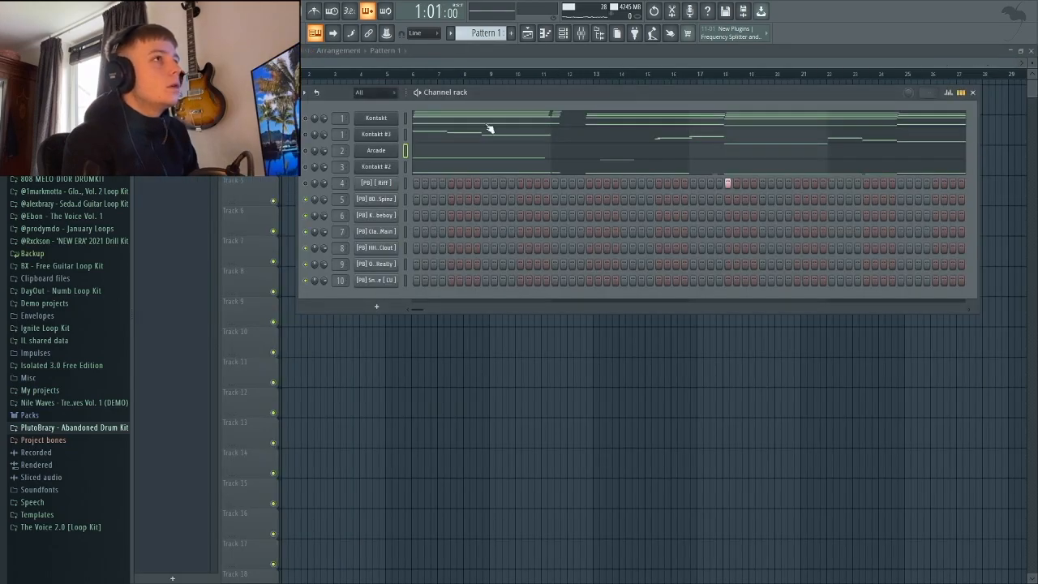
left_click(444, 156)
key("space")
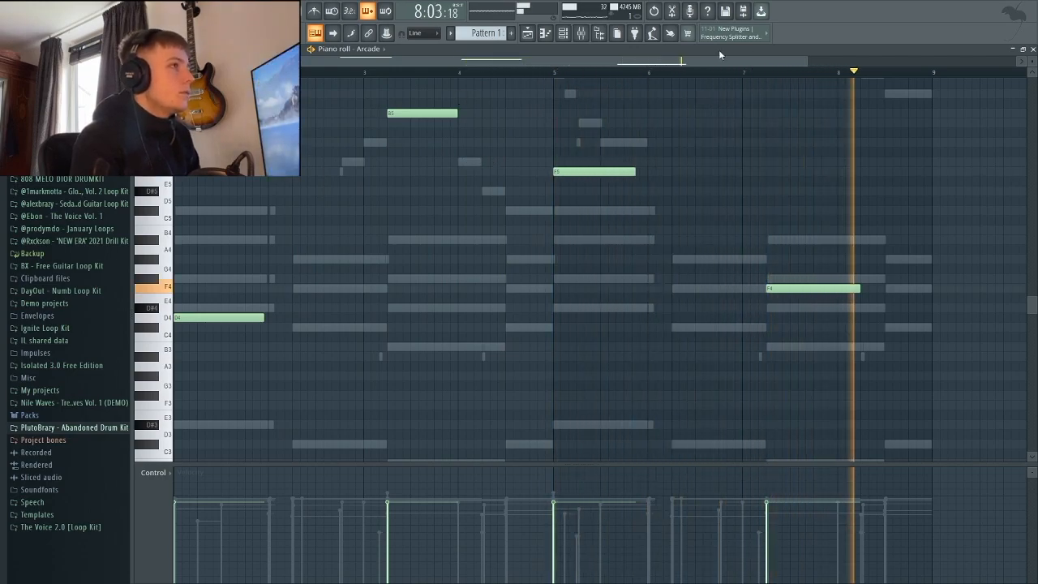
key("space")
left_click(1032, 50)
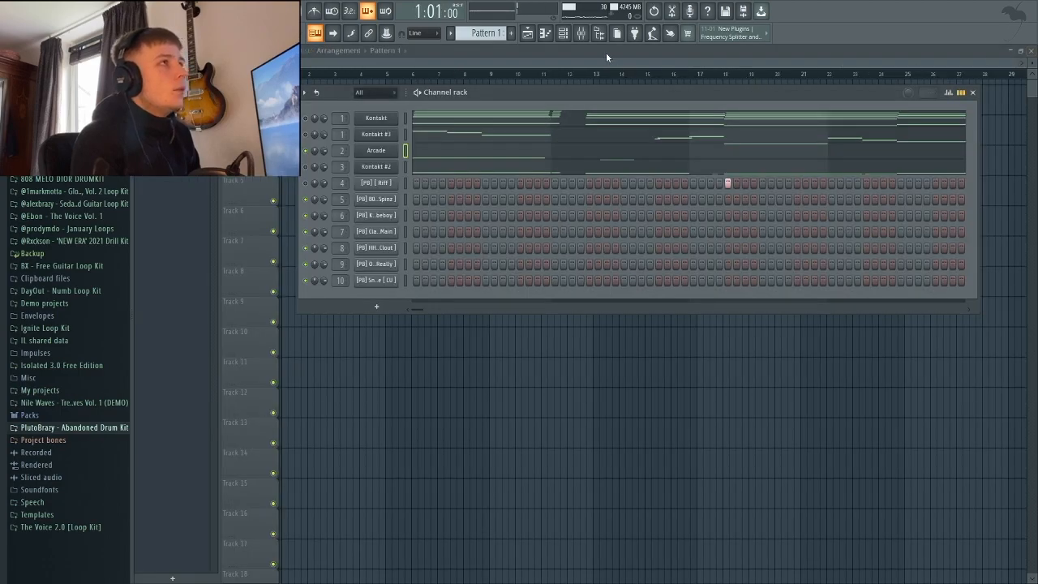
- Inspect the Fruity parametric EQ 2, RC 48, Super VHS and Fruity Reeverb 2 effects on mixer Insert 2
left_click(581, 33)
left_click(232, 197)
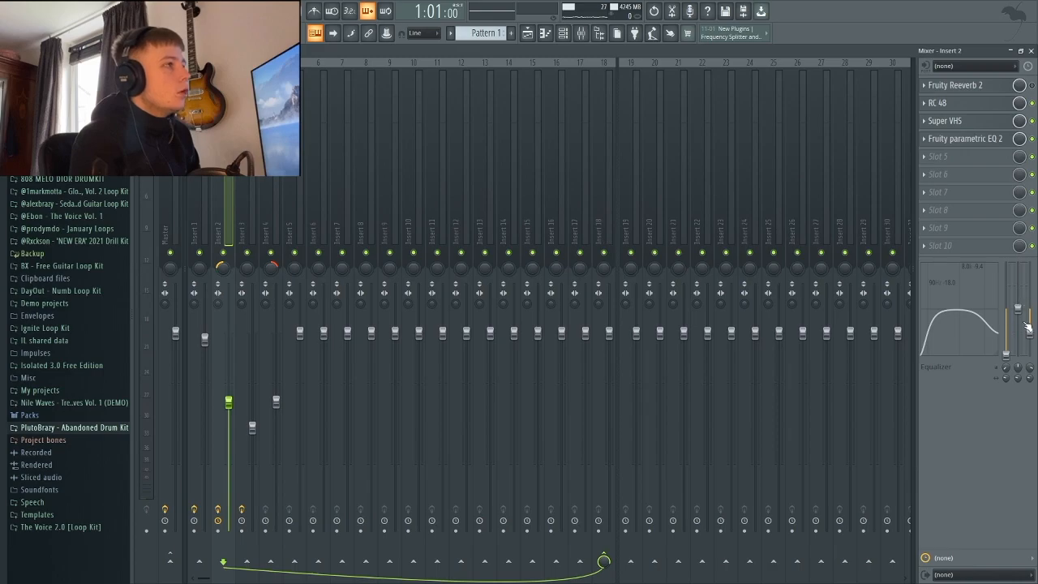
left_click(972, 139)
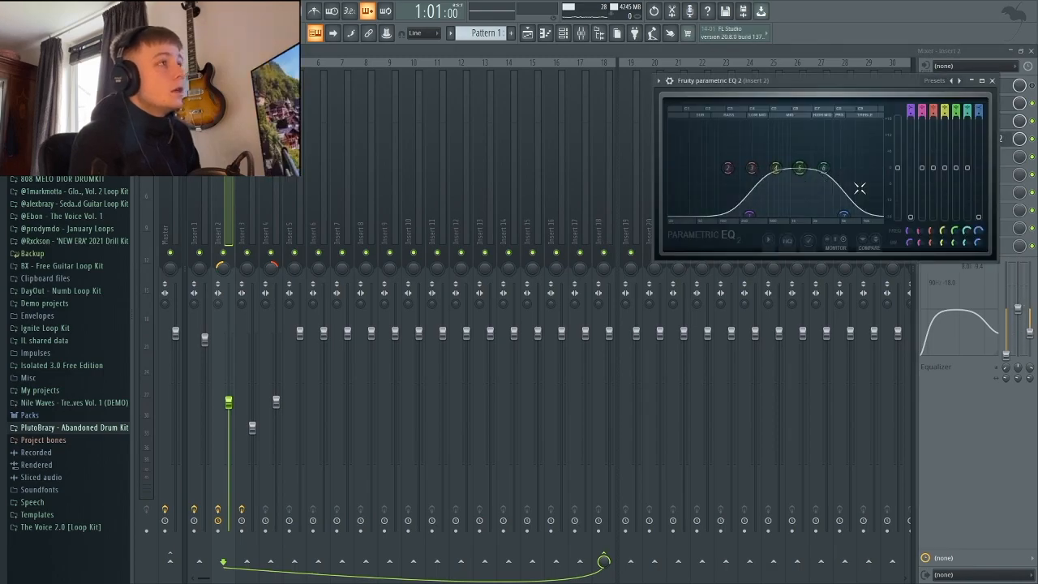
left_click(991, 80)
left_click(973, 104)
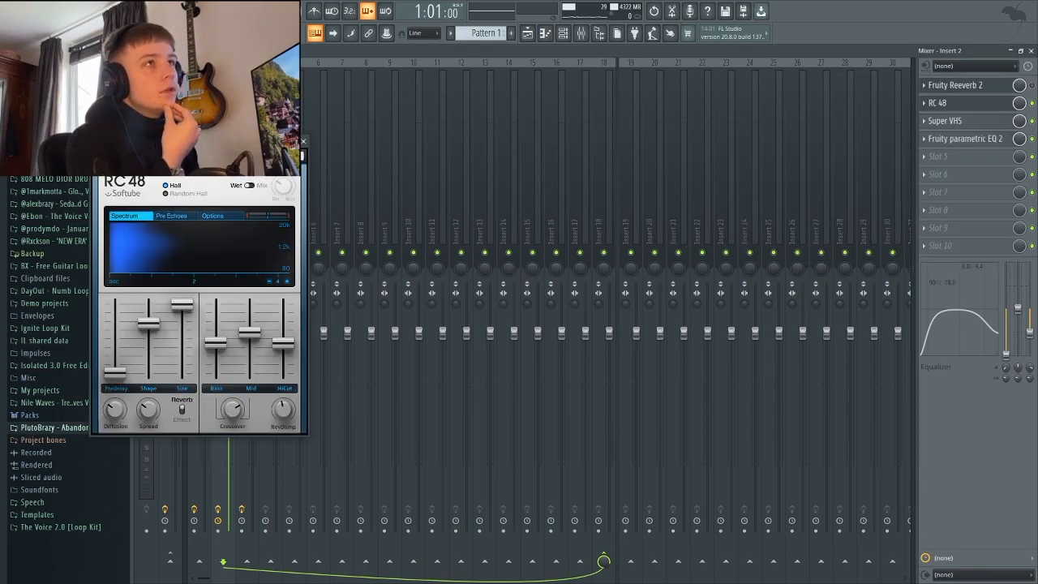
left_click(304, 141)
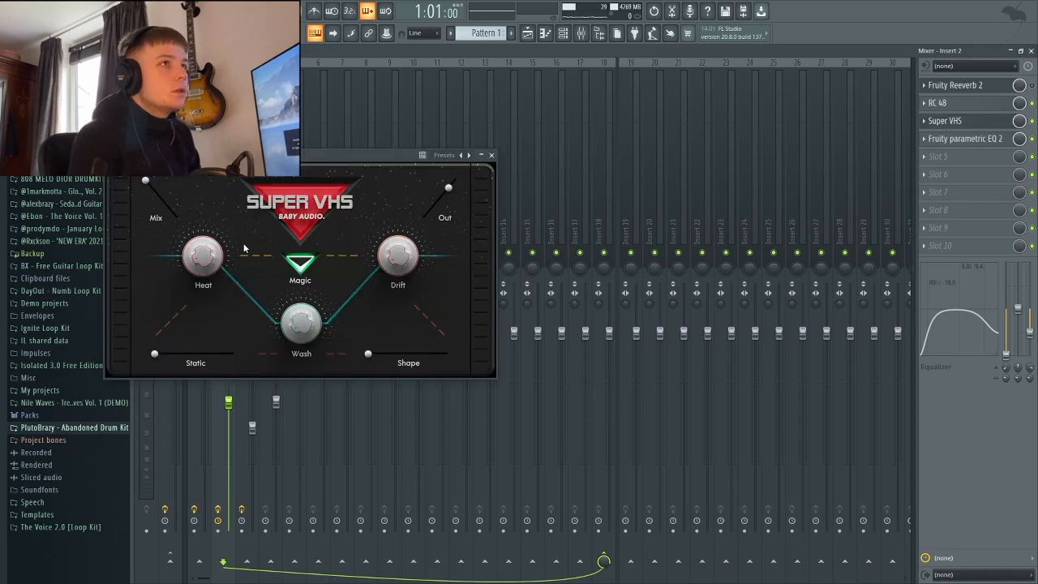
left_click(490, 155)
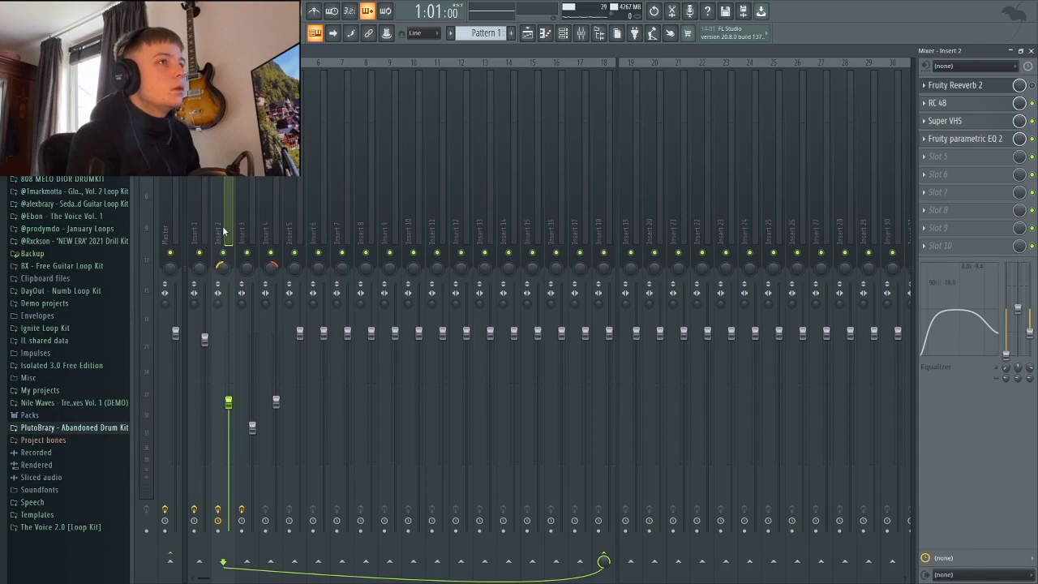
left_click(1030, 51)
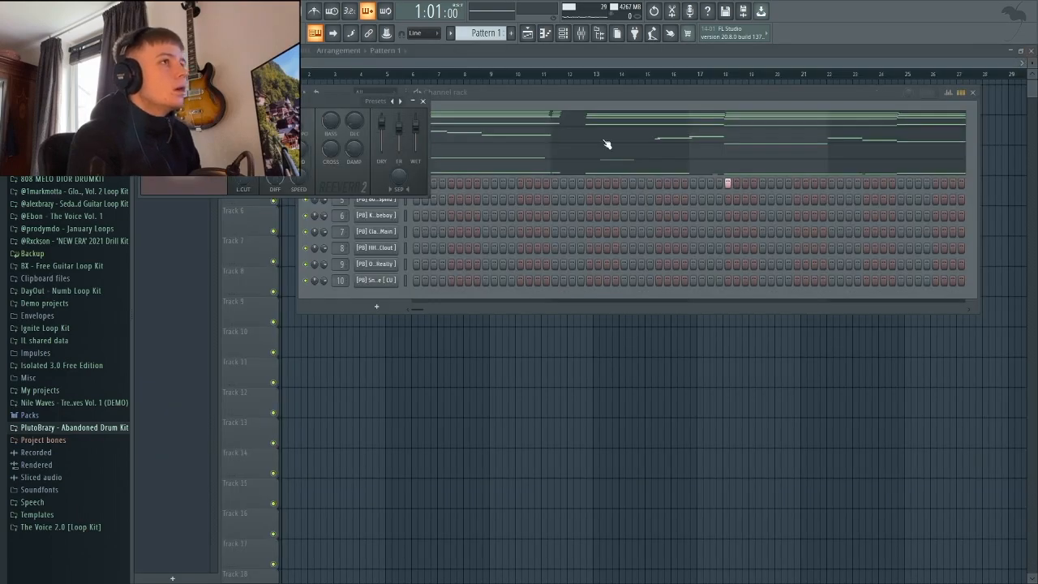
left_click(424, 102)
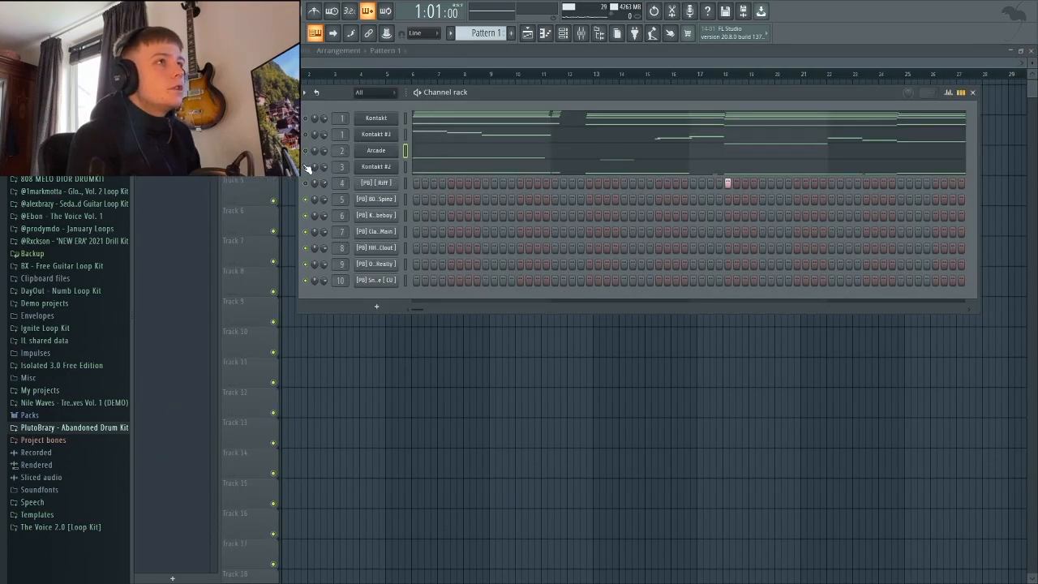
- Examine the Kontakt #2 notes in the piano roll and play them through the pattern
left_click(449, 167)
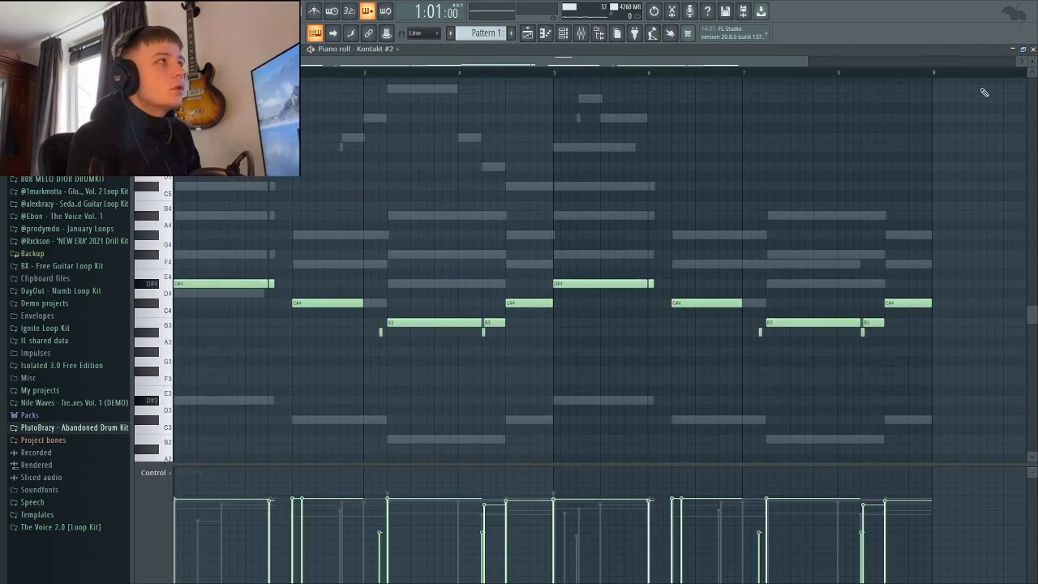
left_click(1032, 50)
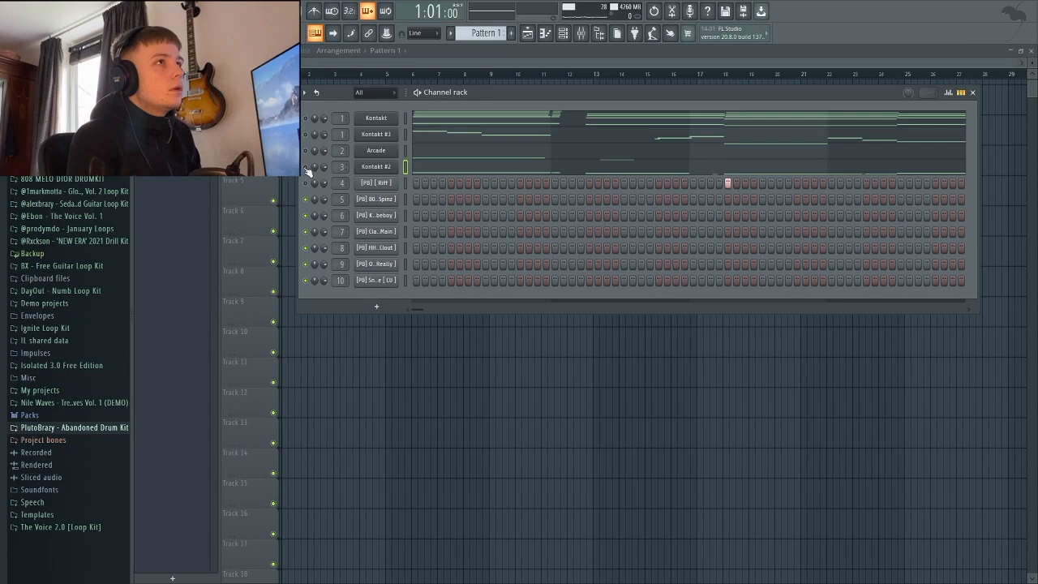
left_click(457, 172)
scroll(441, 191, "down", 2)
scroll(435, 198, "up", 2)
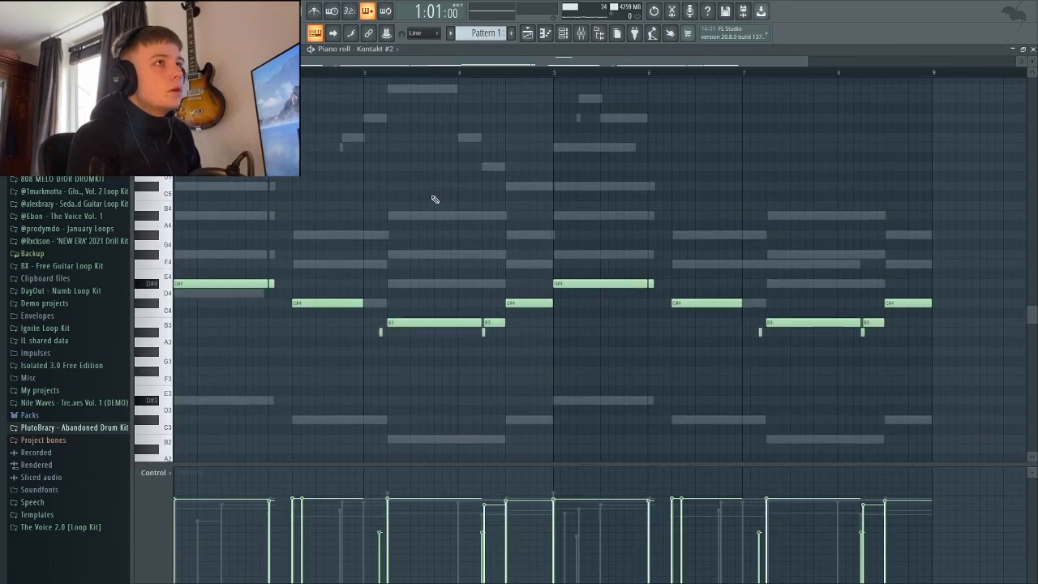
left_click(257, 282)
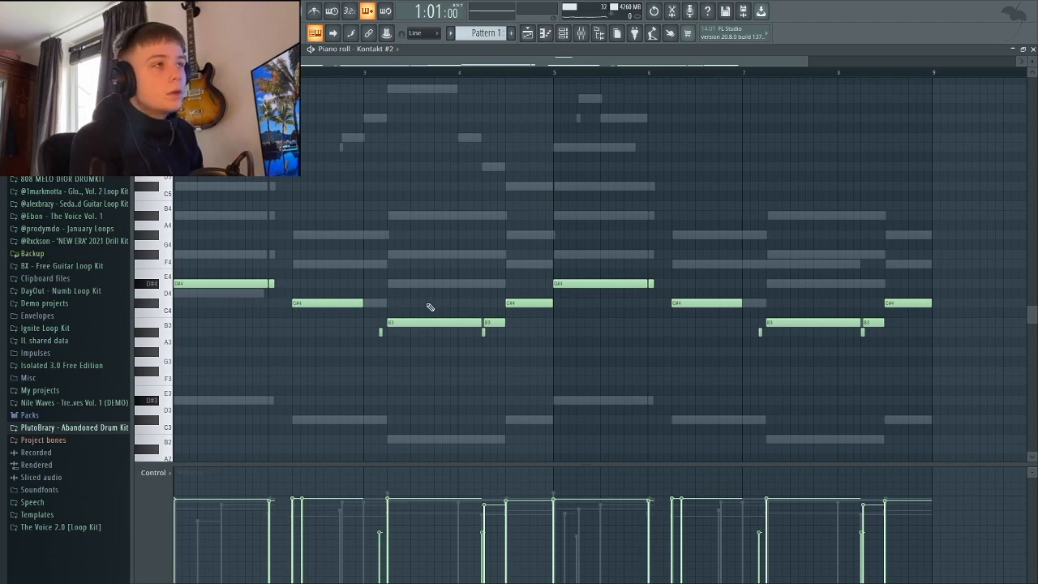
key("space")
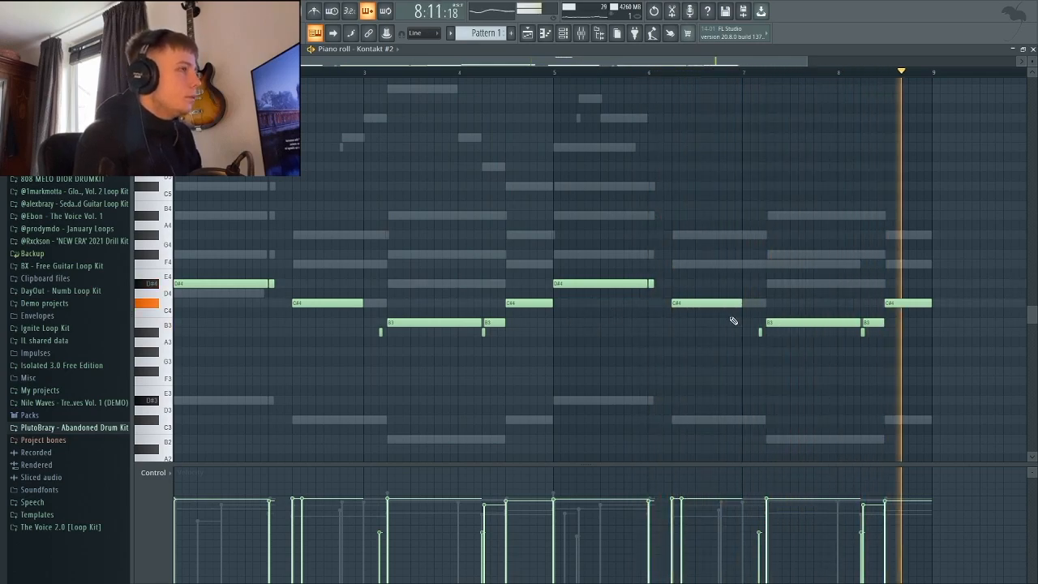
key("space")
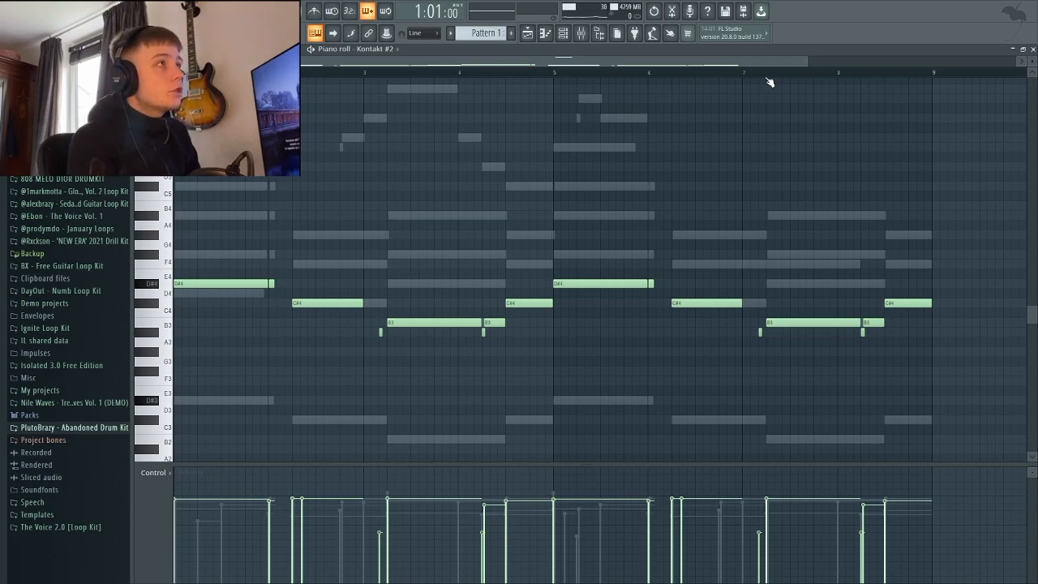
- Take a closer look at the short B3 and A#3 notes in Kontakt #2, and close the piano roll
left_click_drag(806, 60, 605, 132)
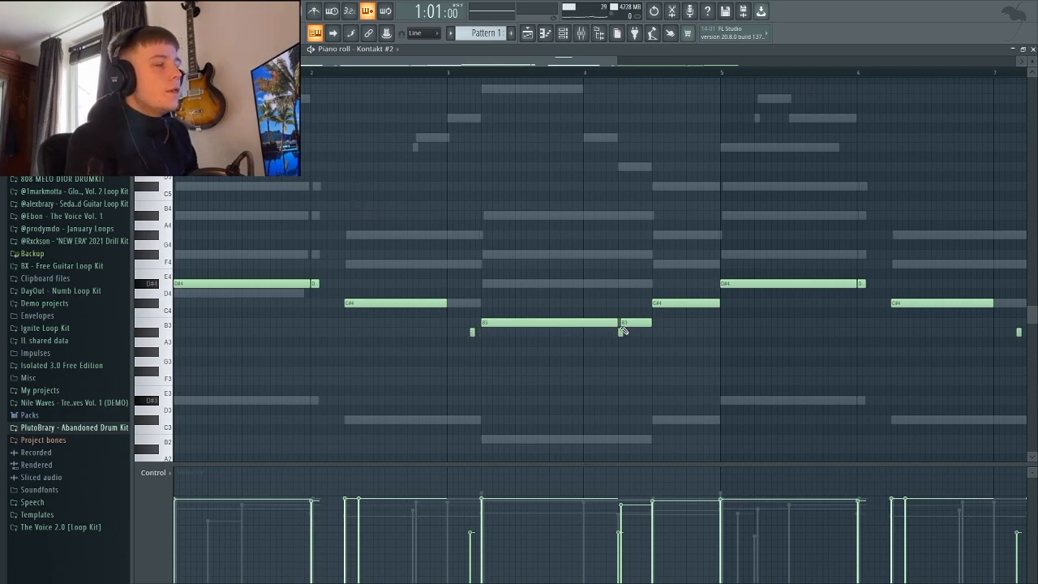
left_click_drag(613, 60, 1028, 135)
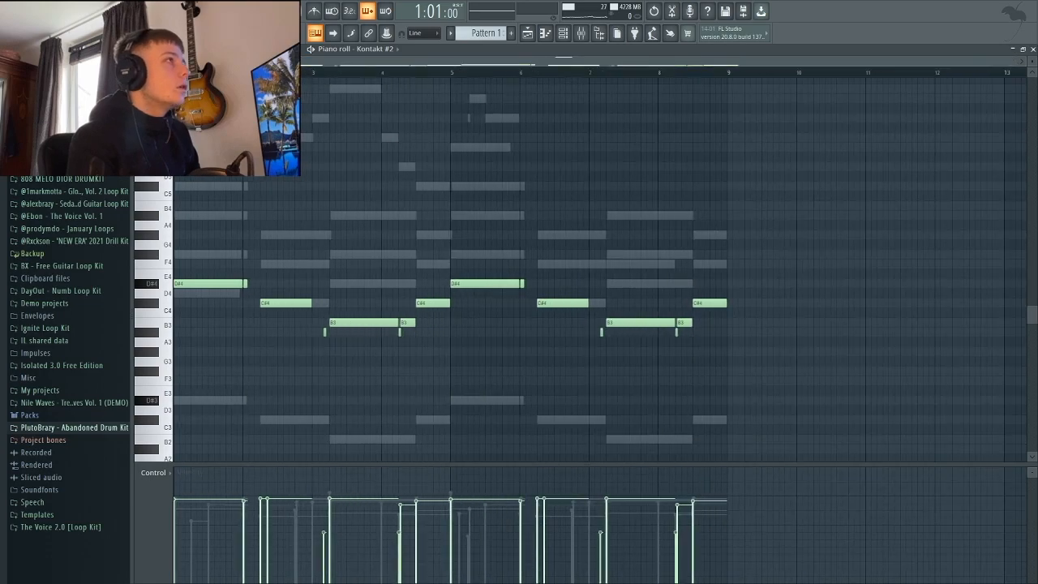
left_click(1032, 49)
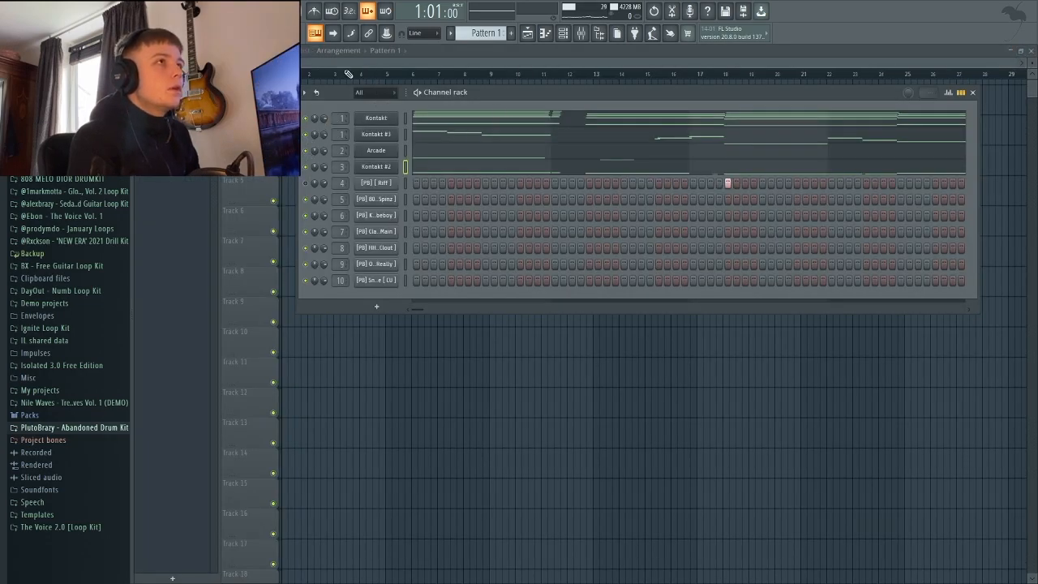
- Fill the HH [Clout] channel with a hit on every second step and play the pattern
left_click(380, 249)
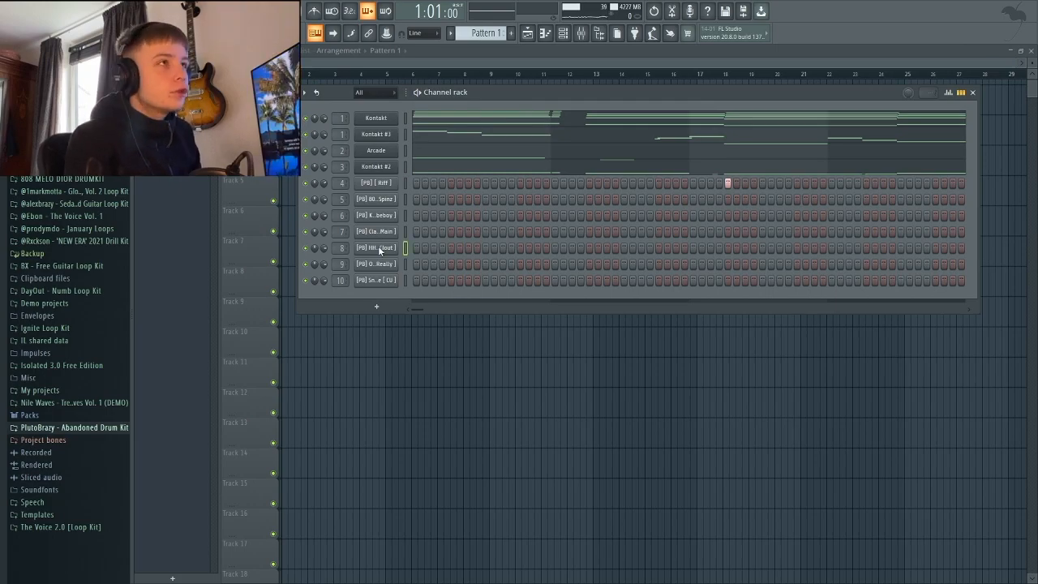
right_click(378, 246)
left_click(536, 280)
key("space")
- Add claps on steps 9 and 25 of the Clap [Main] channel, repeat those two bars through bar 8, and play the pattern
left_click(485, 232)
left_click(624, 231)
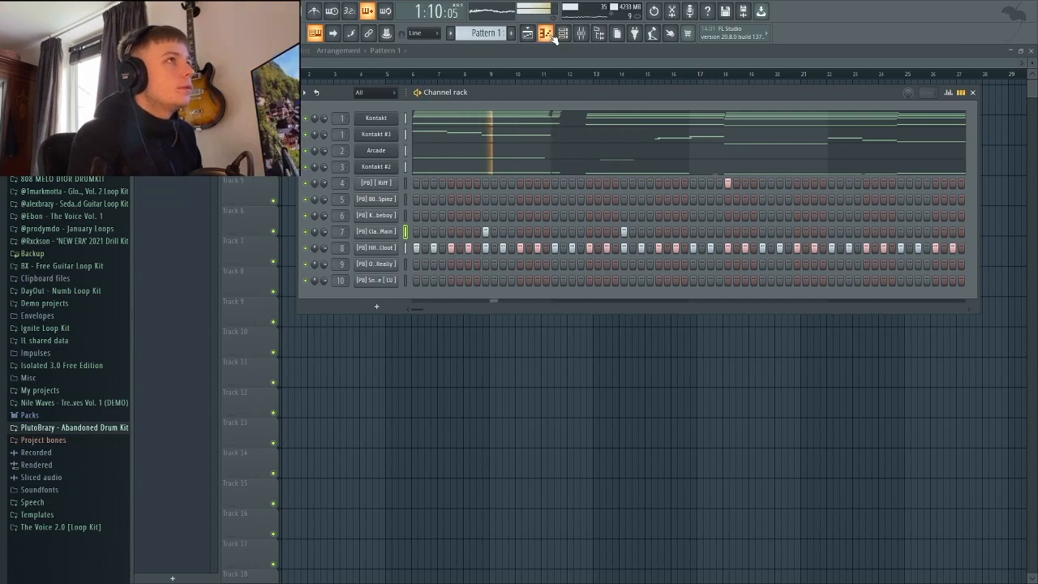
left_click(548, 34)
key("space")
left_click_drag(316, 78, 178, 77)
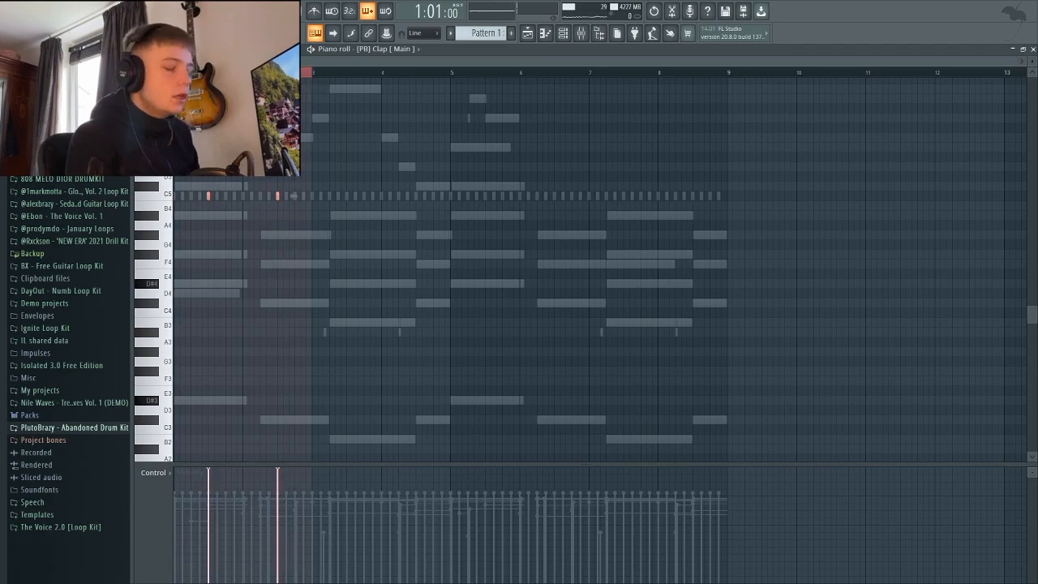
key("ctrl+b")
key("ctrl+b")
key("ctrl+b")
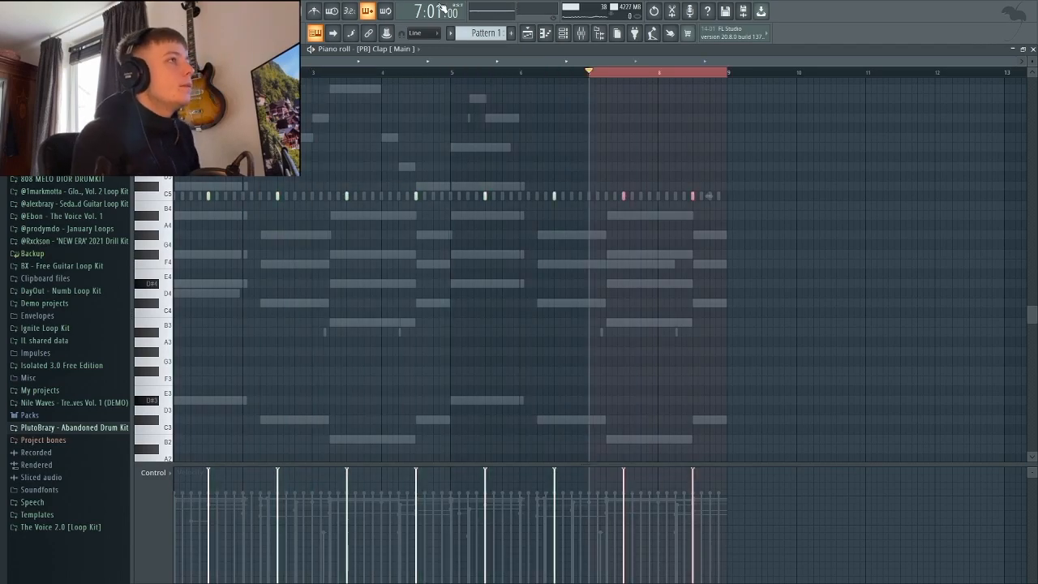
left_click(1032, 48)
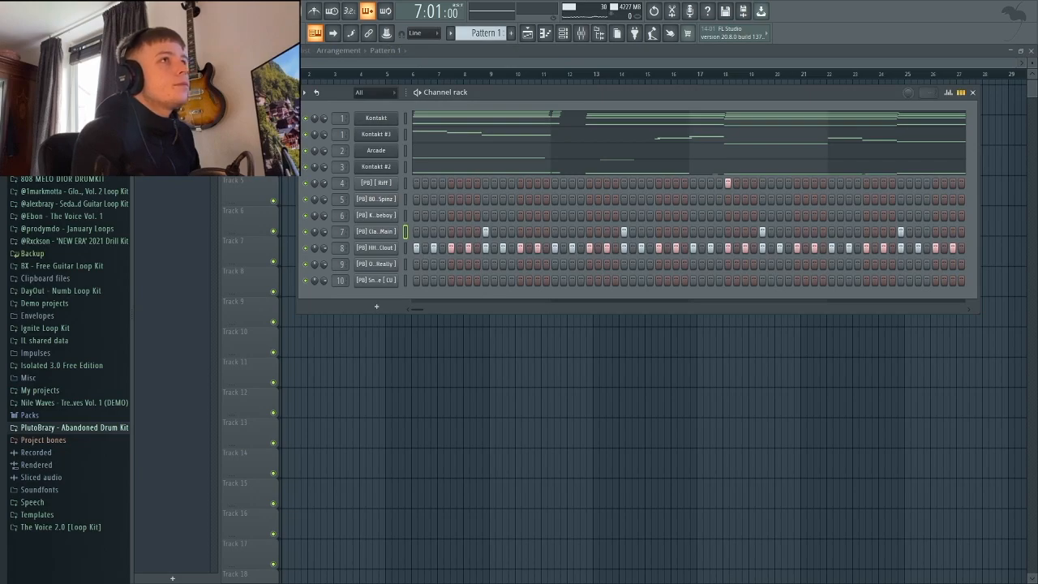
key("space")
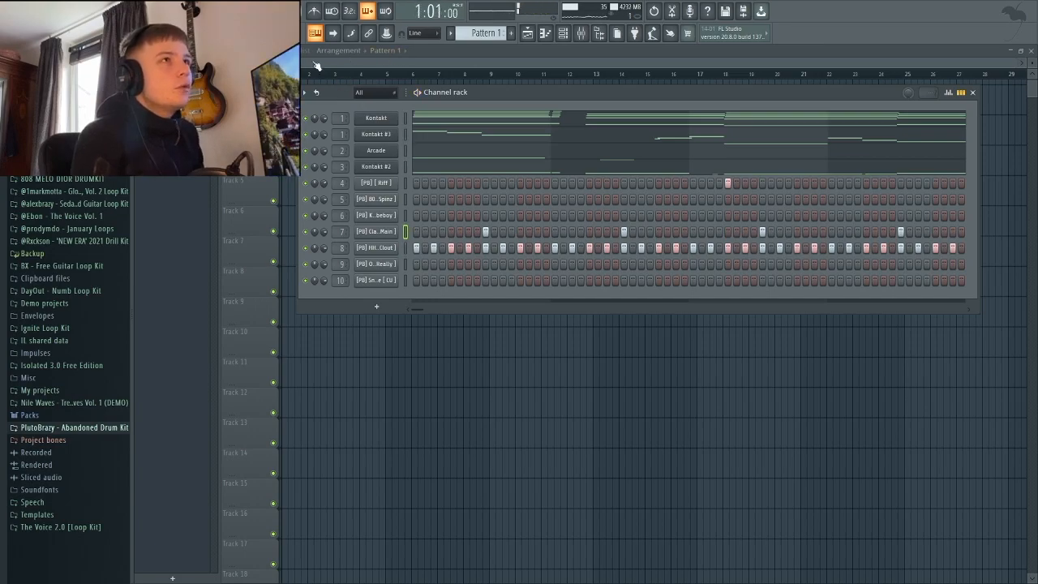
- Place OP [OhReally] hits on steps 1 and 33 and duplicate the first four bars into bars 5 to 8
left_click(414, 263)
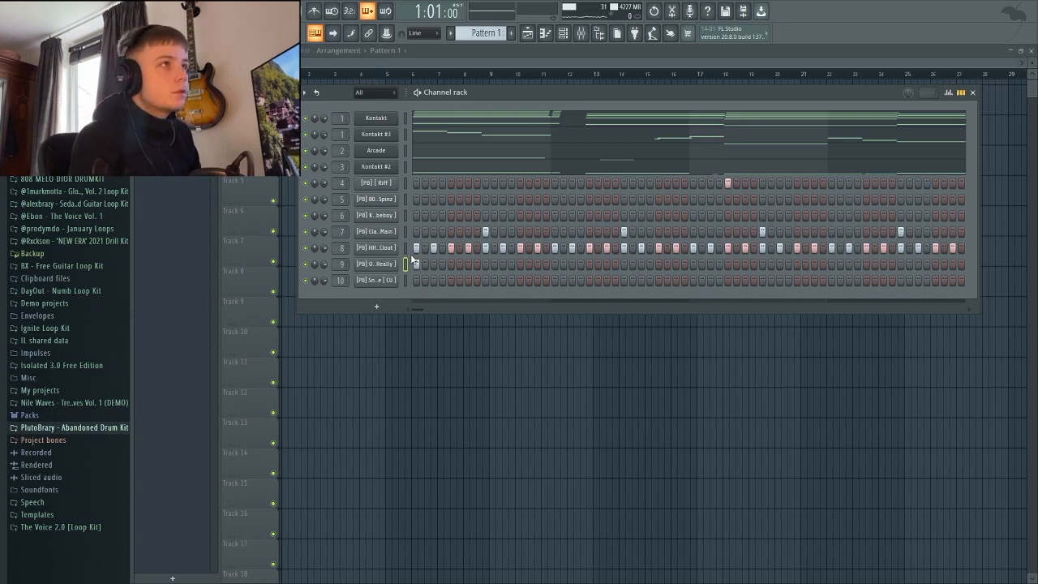
key("space")
left_click(694, 264)
key("space")
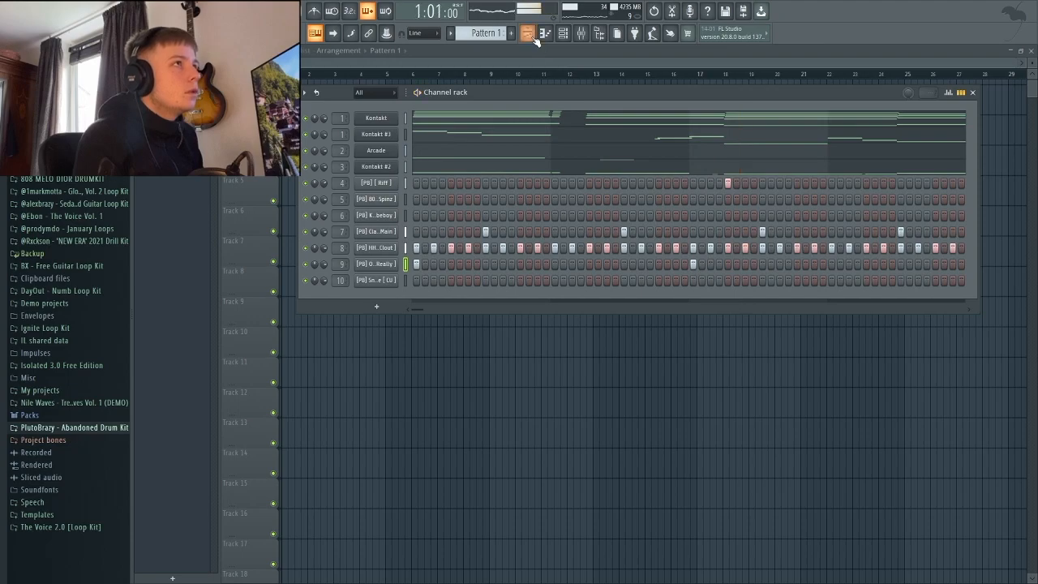
left_click(533, 35)
left_click(544, 33)
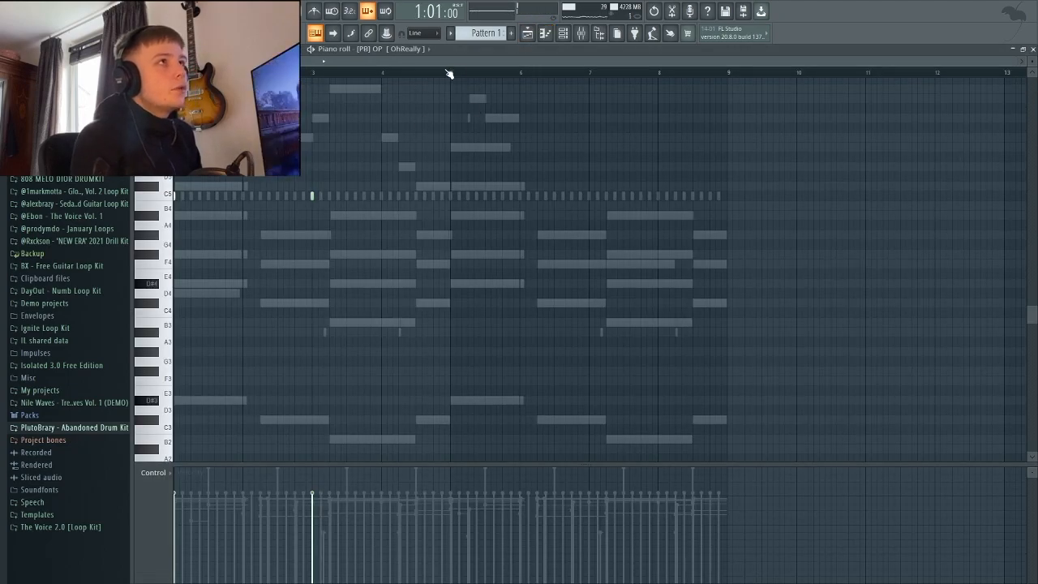
left_click_drag(452, 74, 302, 73)
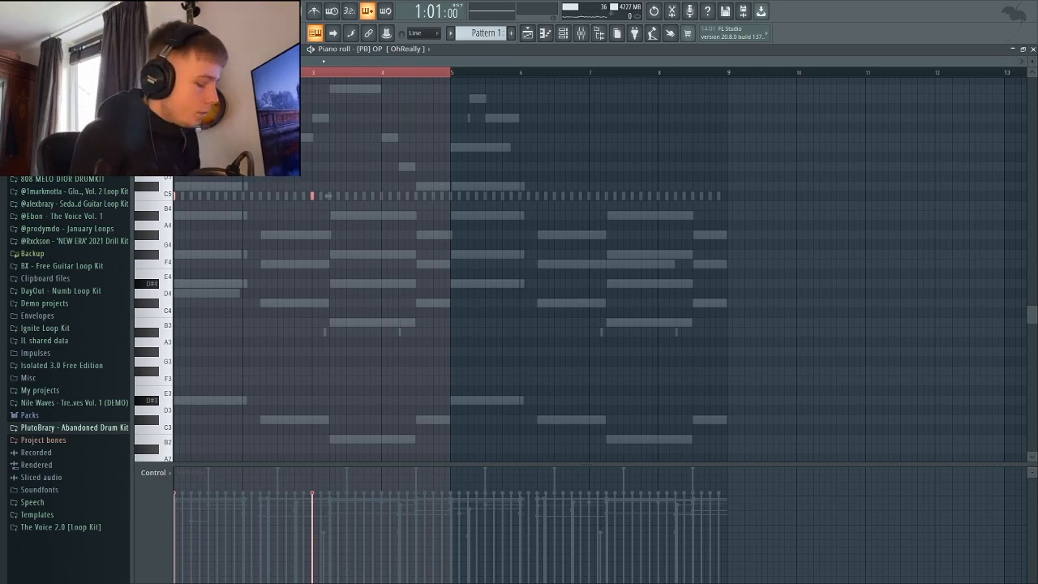
key("ctrl+b")
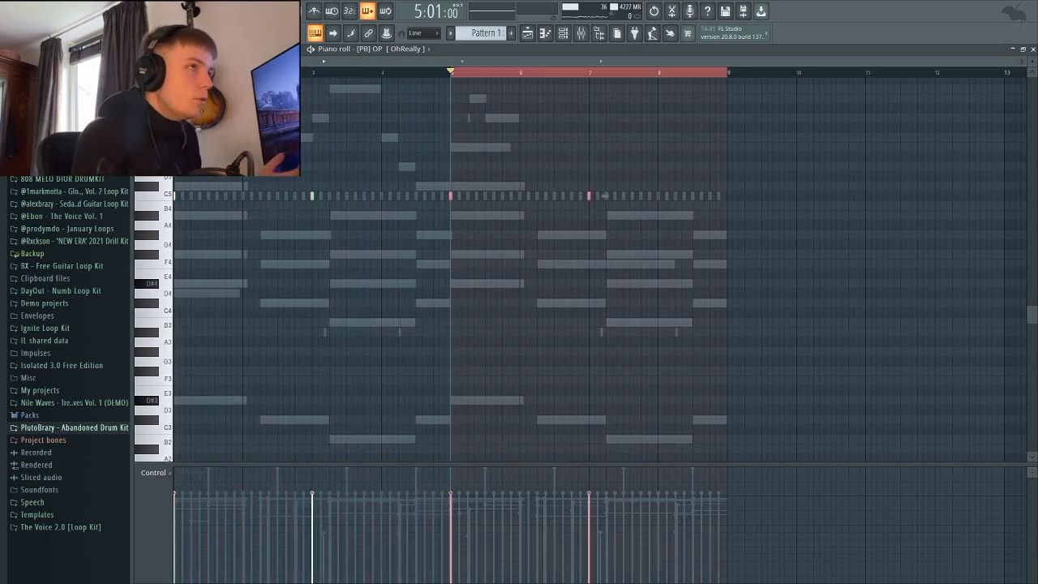
left_click(1033, 50)
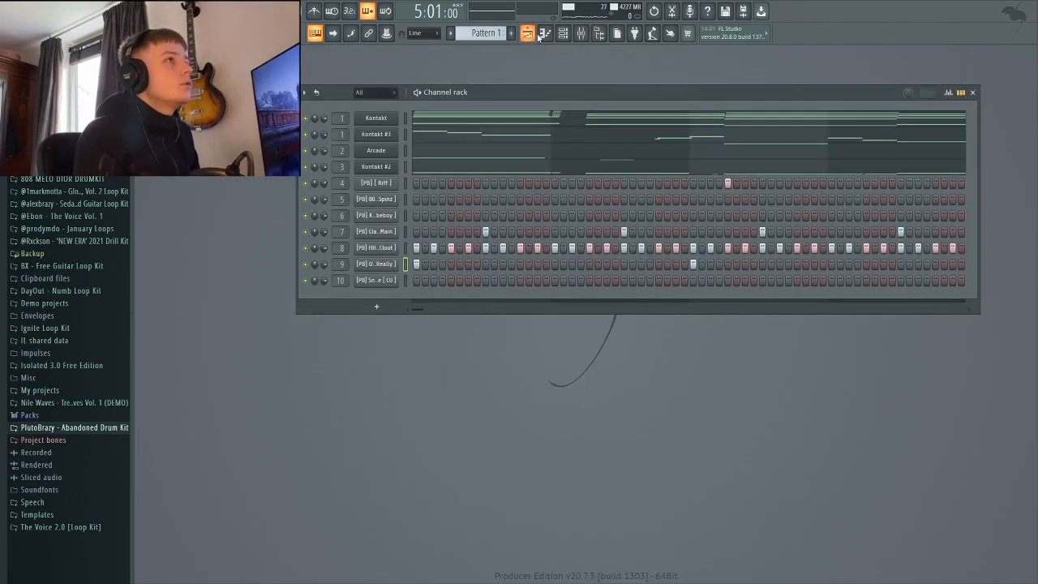
- Play the pattern and examine the opening bars of the HH [Clout] channel in the piano roll
left_click(563, 35)
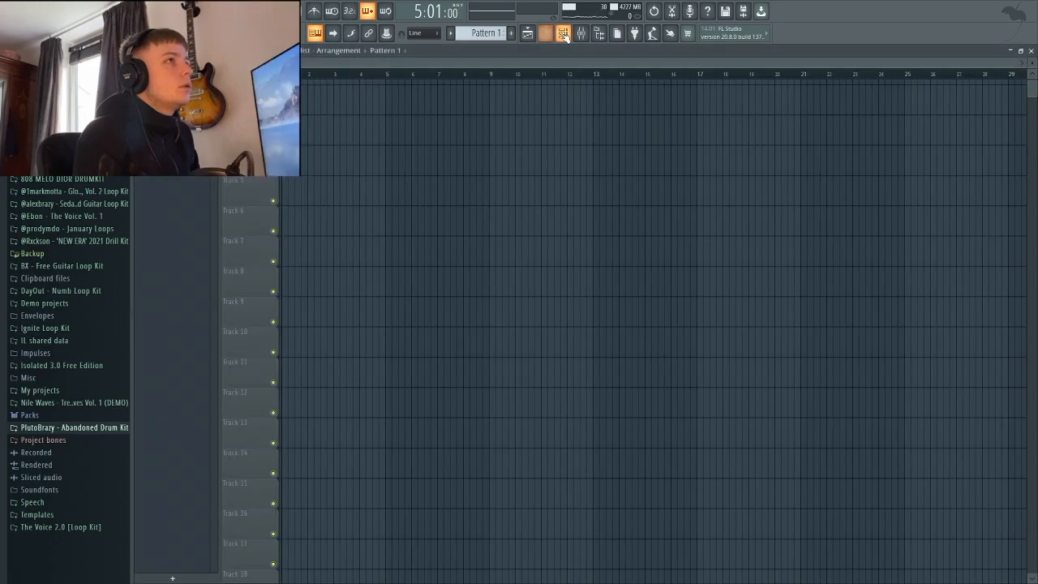
left_click(567, 36)
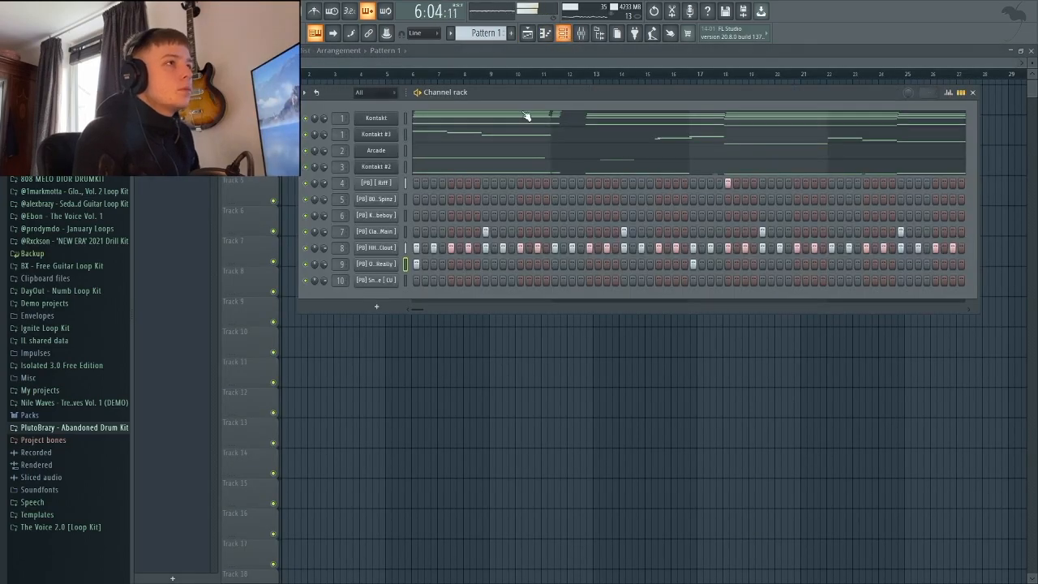
left_click(545, 32)
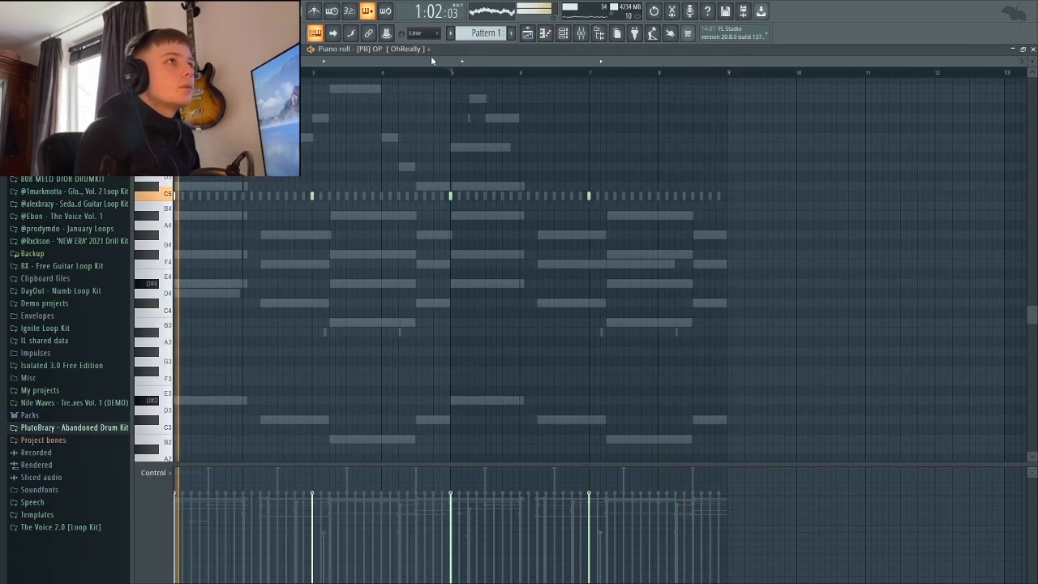
left_click(396, 48)
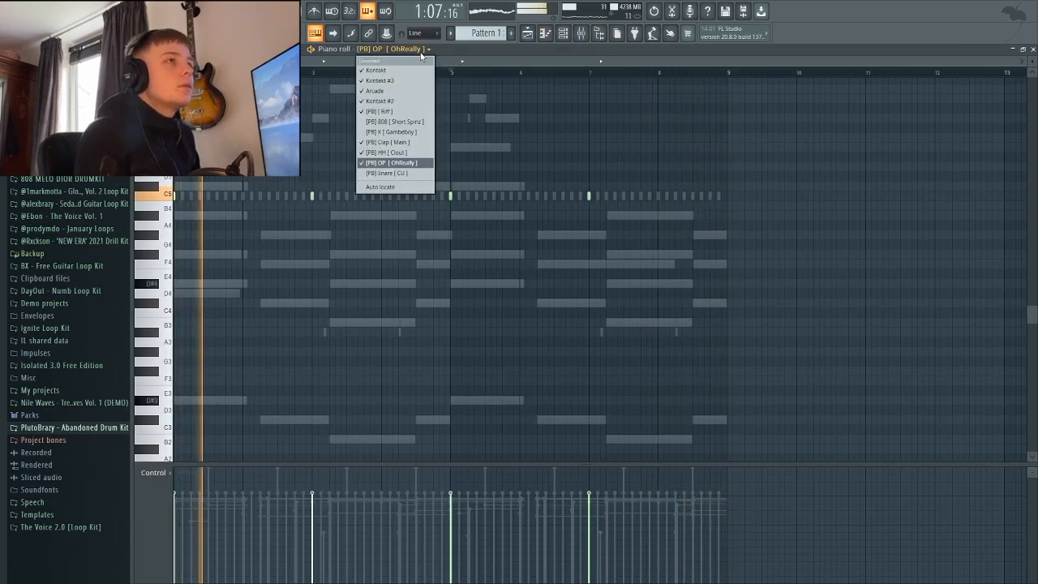
left_click(397, 153)
key("space")
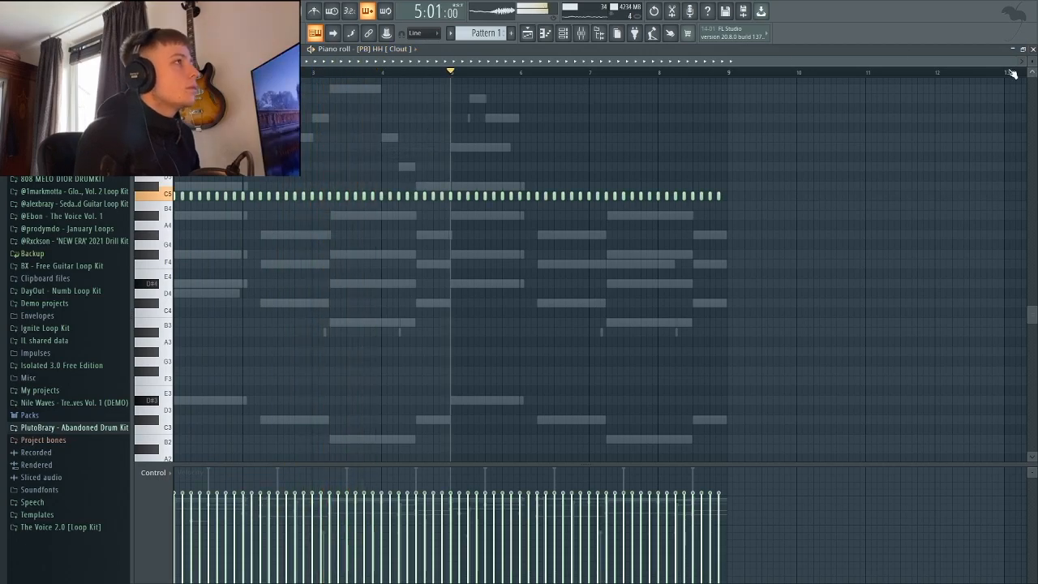
left_click_drag(1013, 64, 525, 63)
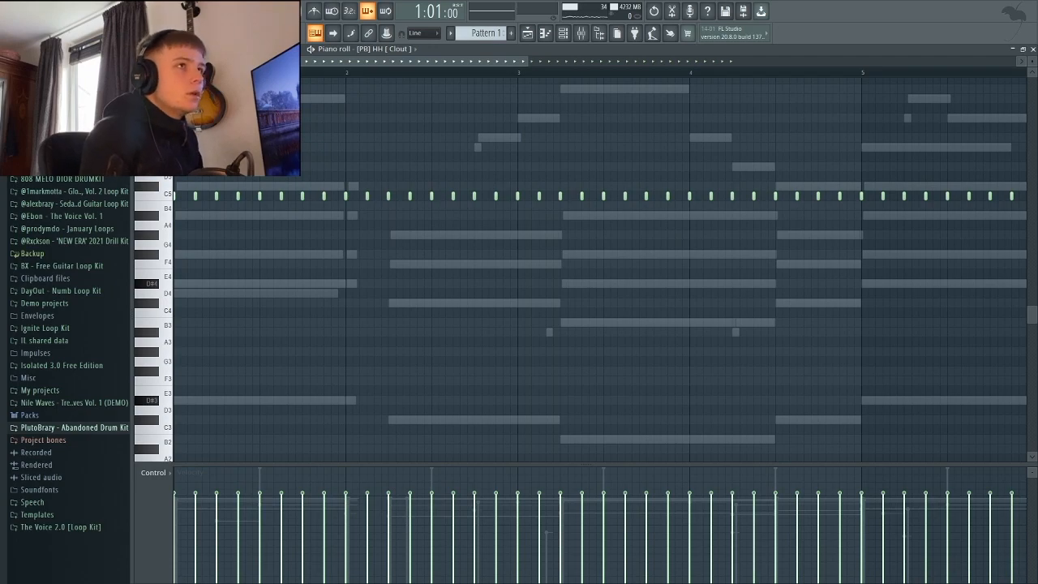
left_click_drag(531, 62, 340, 71)
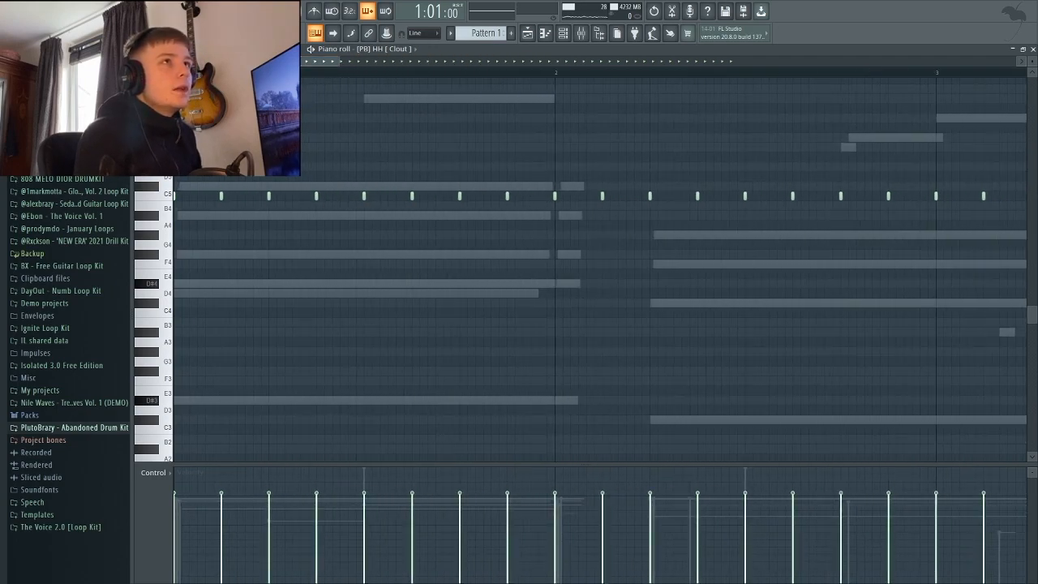
left_click(158, 50)
left_click(172, 122)
key("space")
key("space")
key("space")
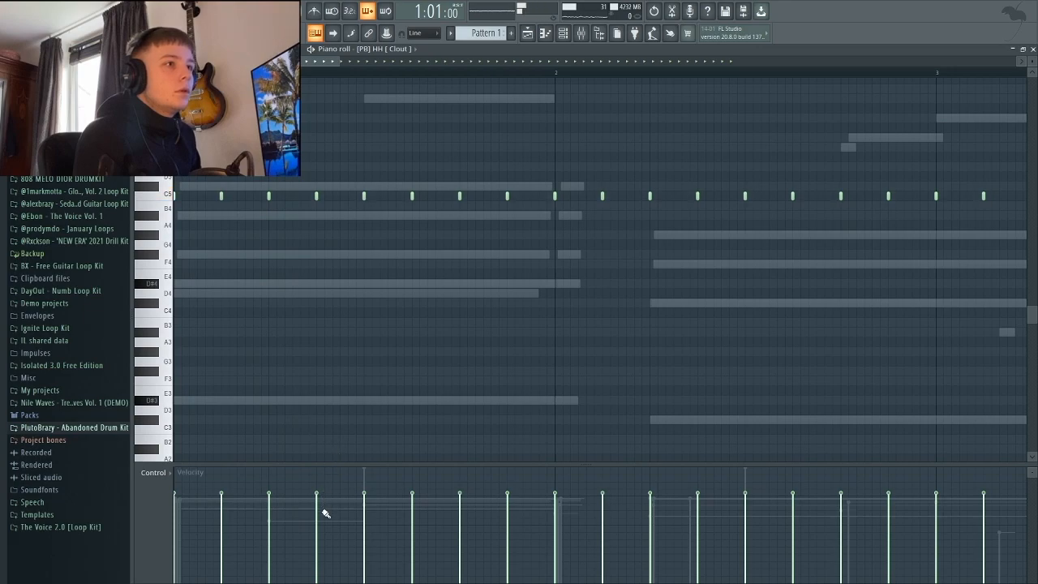
- Lower the velocity of the fourth and seventh hi-hat notes in bar 1 while auditioning the pattern
left_click_drag(328, 533, 327, 527)
key("space")
key("space")
key("space")
left_click_drag(451, 520, 457, 526)
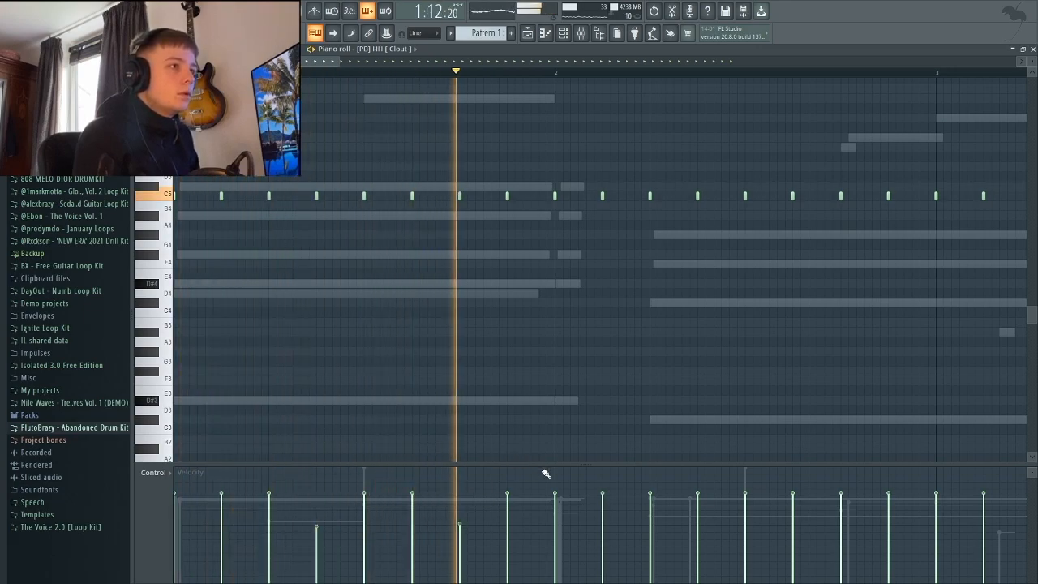
key("space")
- Lower the velocity of the third and fourth hi-hat notes in bar 2 while auditioning the pattern
left_click(694, 524)
key("space")
left_click(650, 524)
left_click(694, 510)
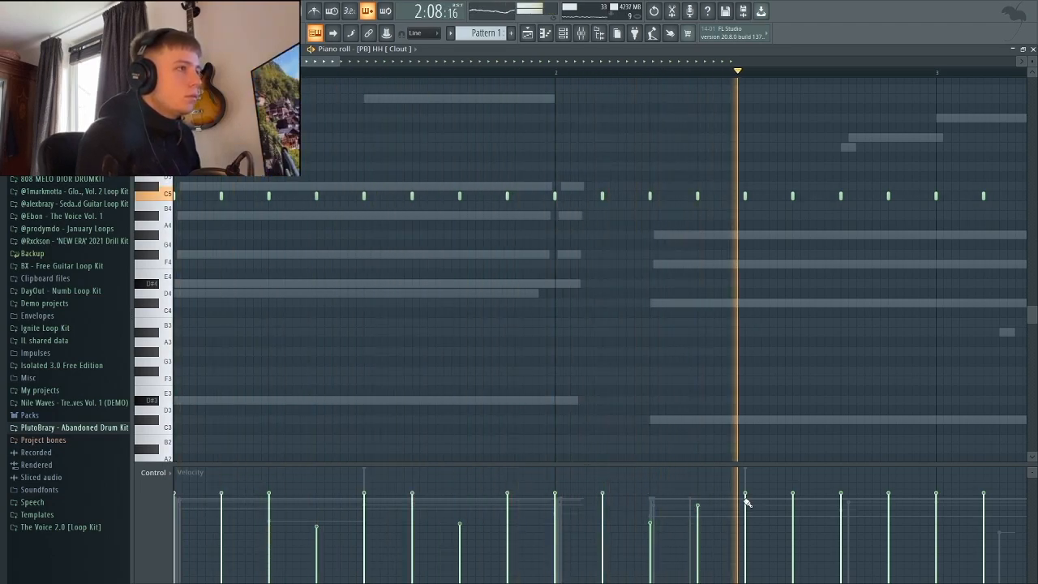
key("space")
key("space")
- Add a fast roll of short hi-hat notes on A#4 at the fourth beat of bar 3 and play it
left_click_drag(339, 62, 510, 95)
left_click(679, 215)
right_click(684, 216)
key("space")
left_click_drag(686, 219, 704, 221)
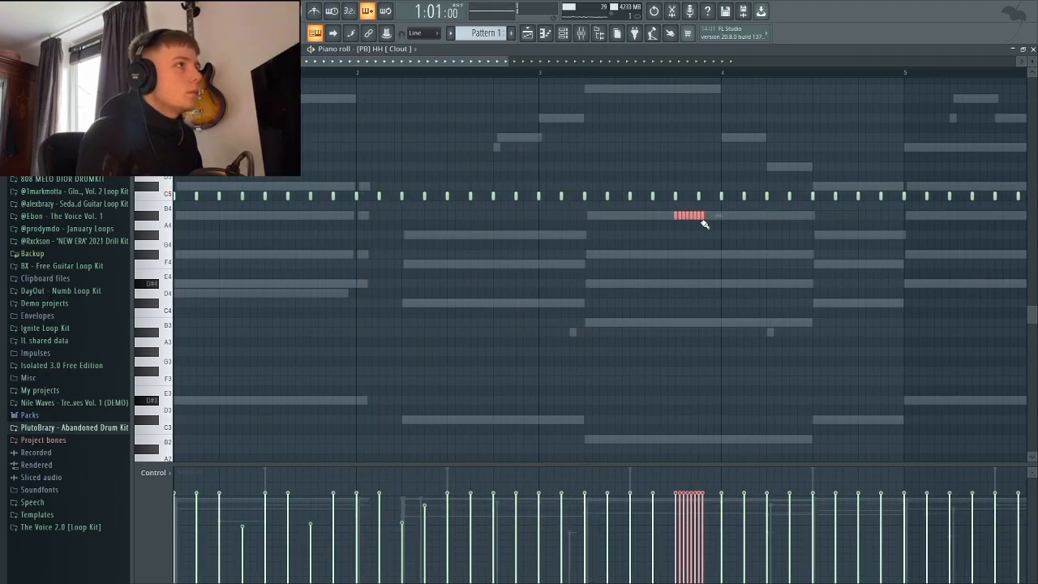
key("space")
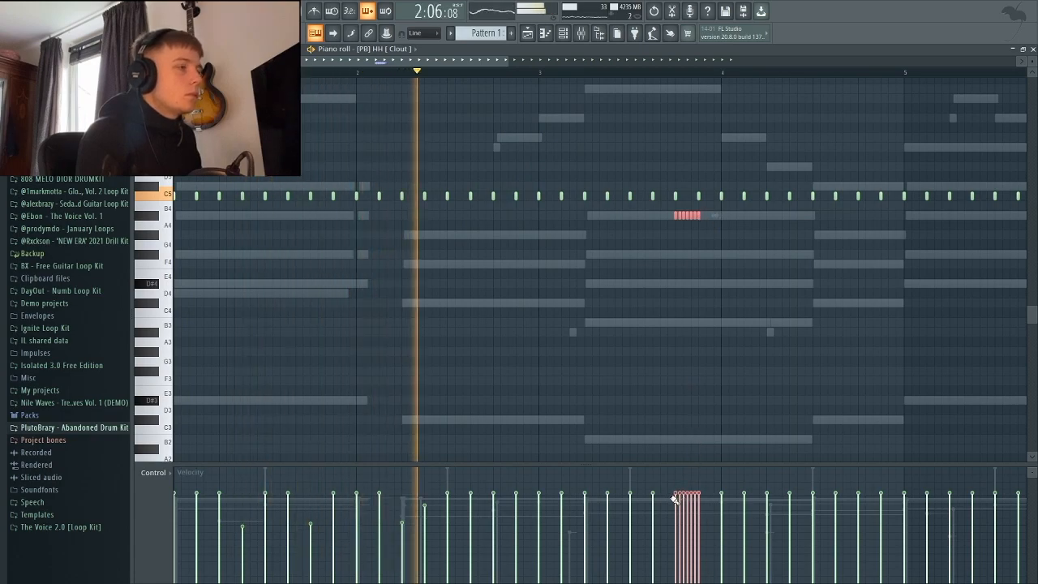
double_click(629, 390)
left_click(567, 362)
key("space")
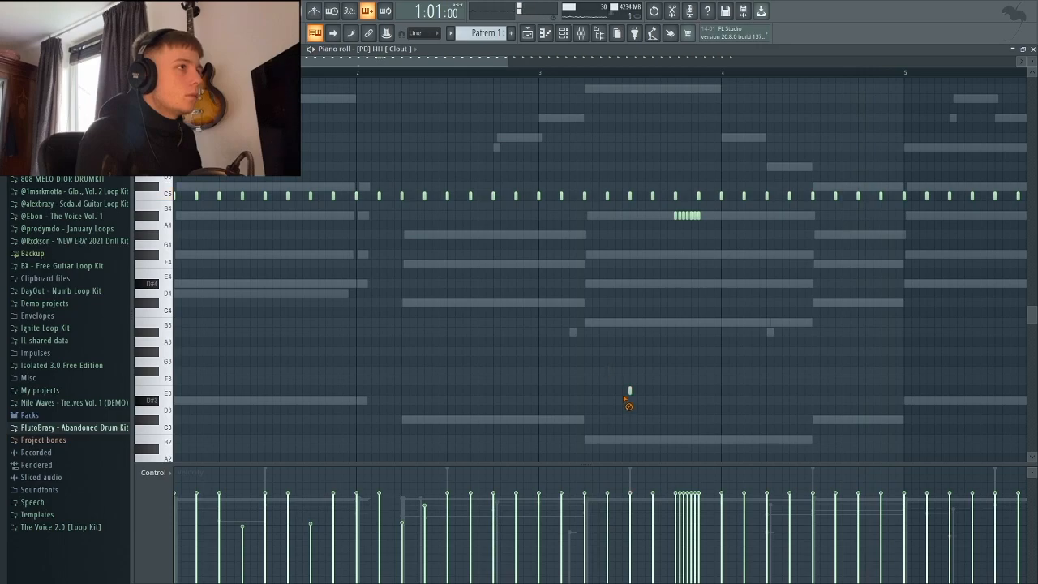
- Lower the velocity of the fourth hi-hat note in bar 3 and the second and fourth in bar 4 during playback
key("space")
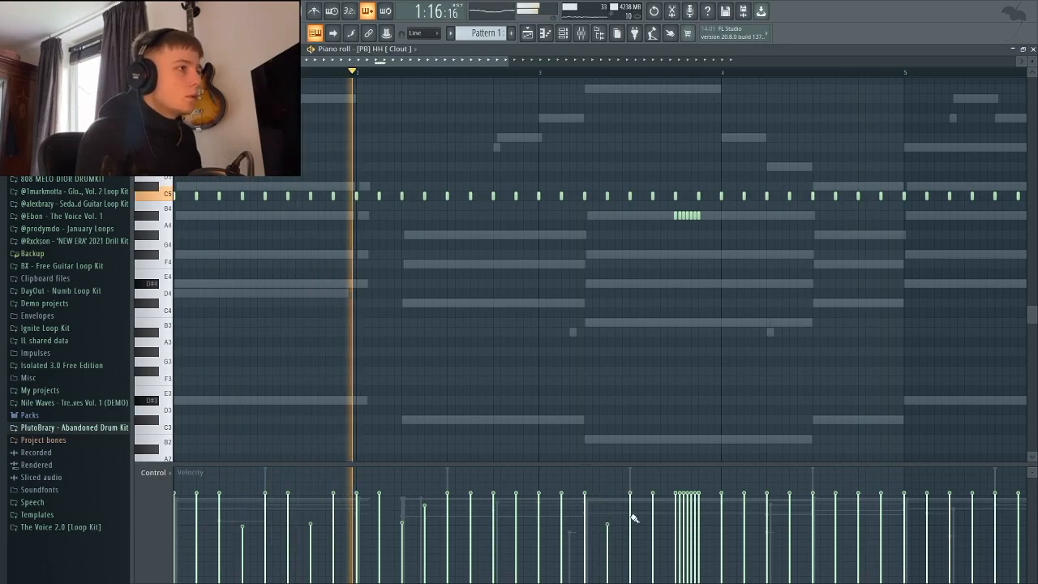
left_click(748, 521)
left_click(788, 517)
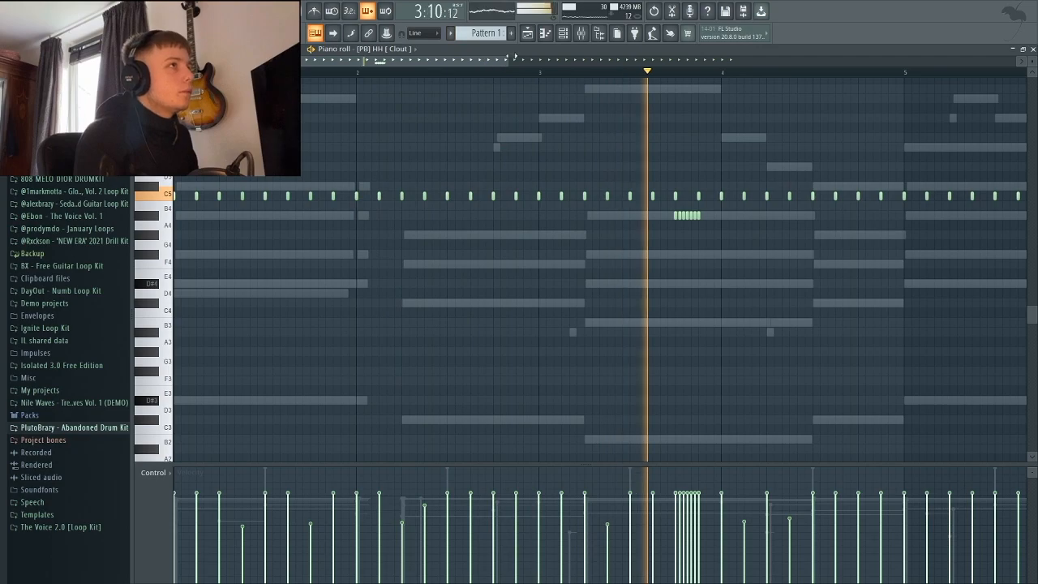
left_click_drag(504, 63, 761, 85)
key("space")
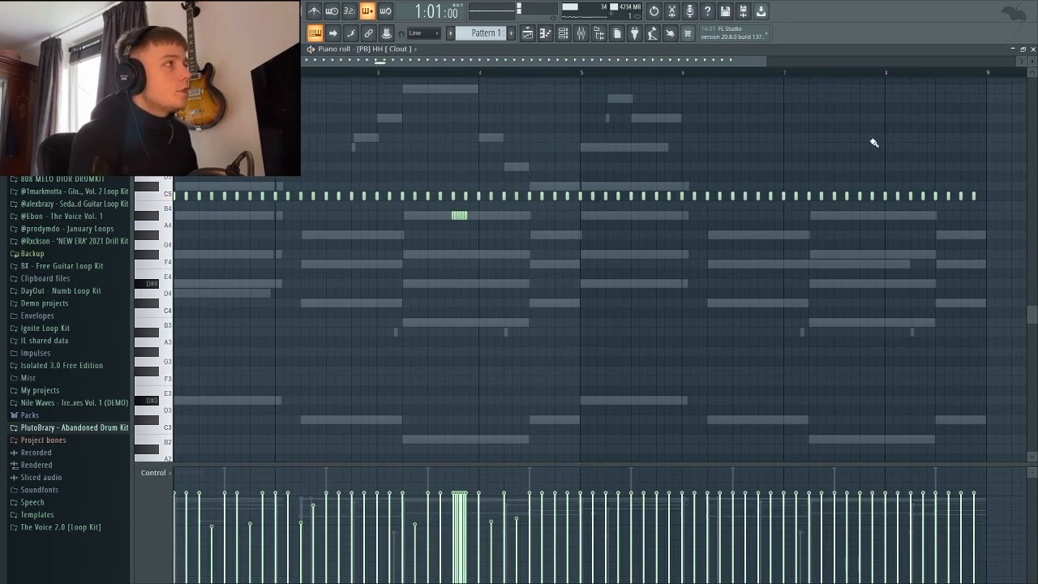
- Erase the hi-hat notes from bar 5 onward and duplicate the first four bars of hi-hats into bars 5 to 8
left_click_drag(977, 192, 605, 202)
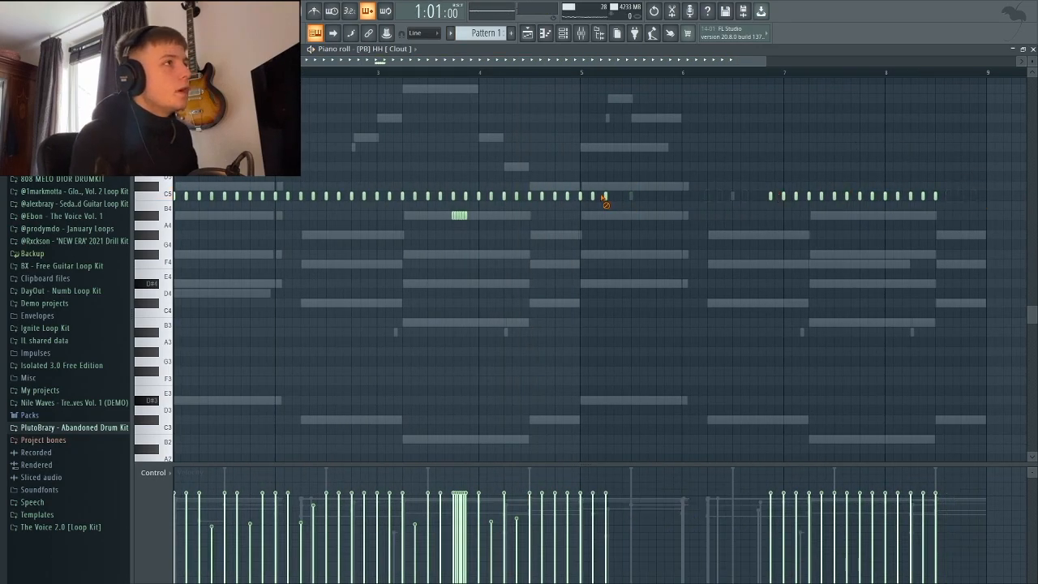
left_click_drag(935, 197, 771, 198)
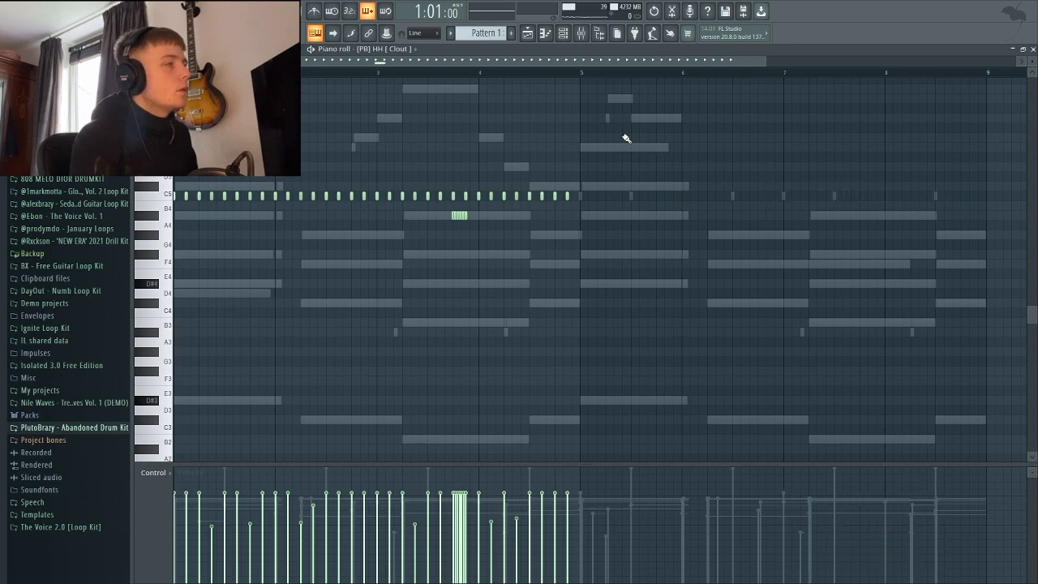
key("ctrl+a")
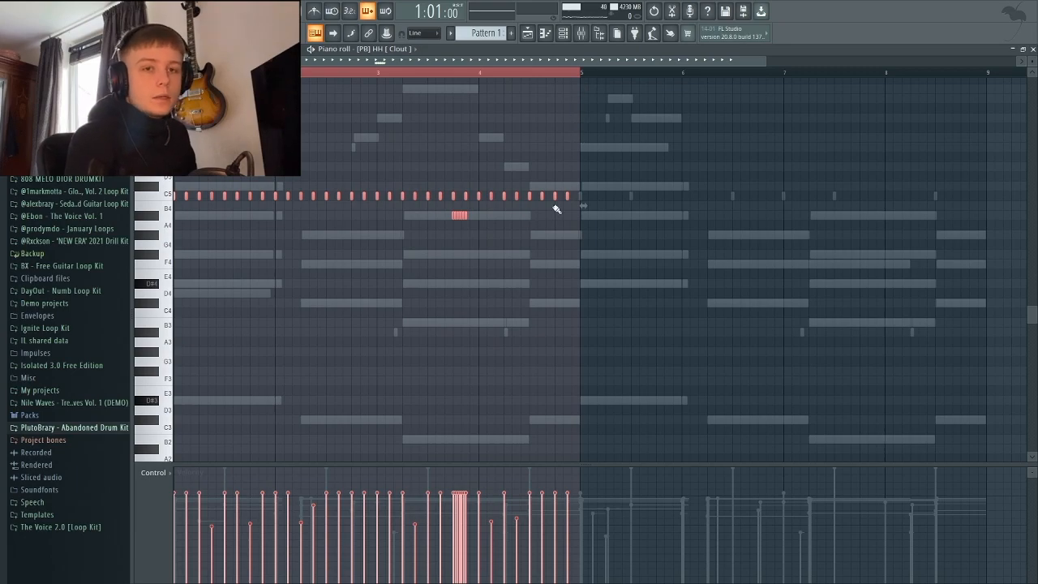
key("ctrl+b")
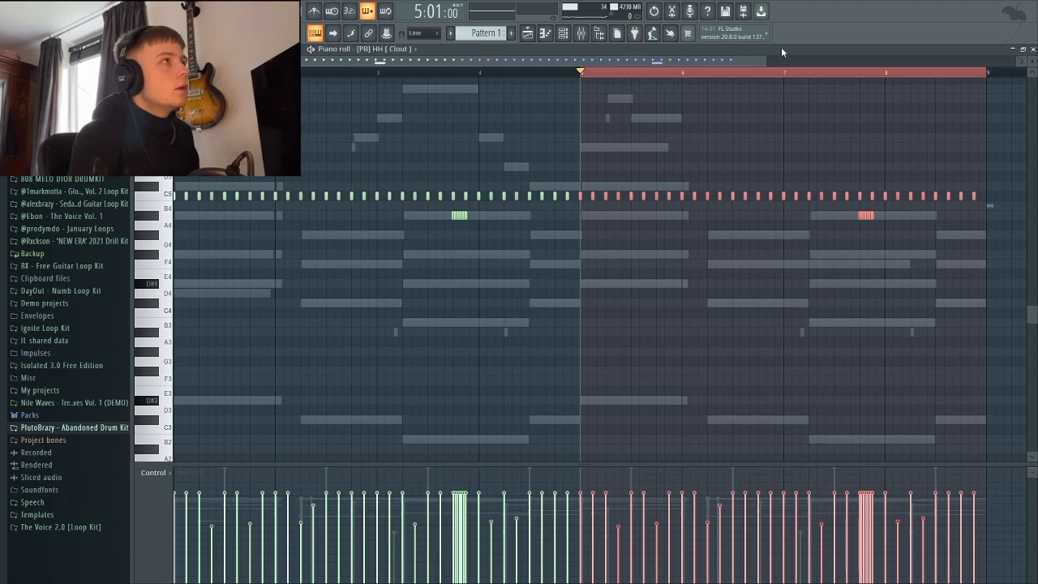
- Play the pattern with the duplicated hi-hats and check the channel rack and hi-hat notes
left_click_drag(764, 60, 656, 77)
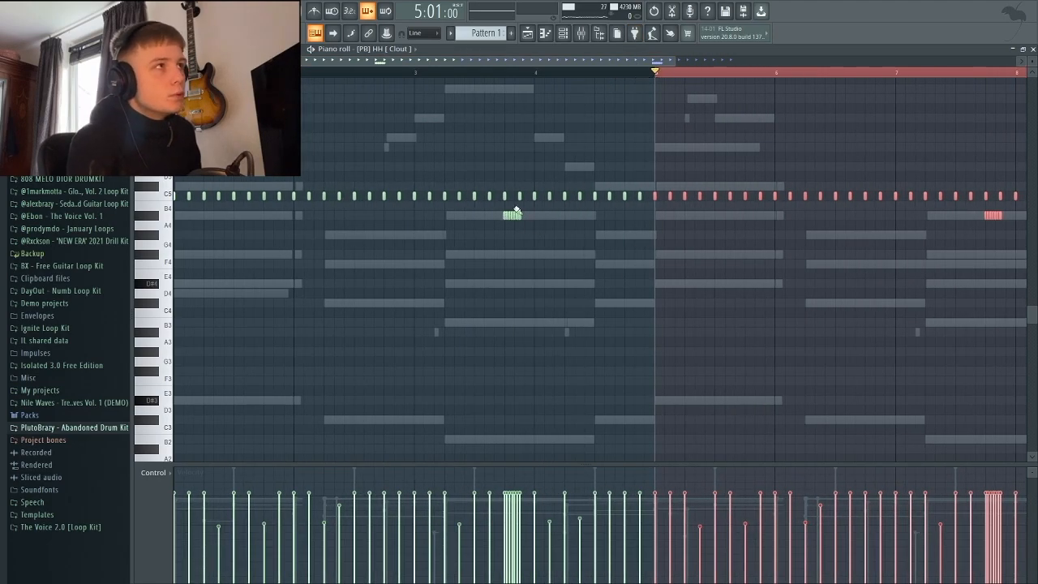
left_click(1032, 49)
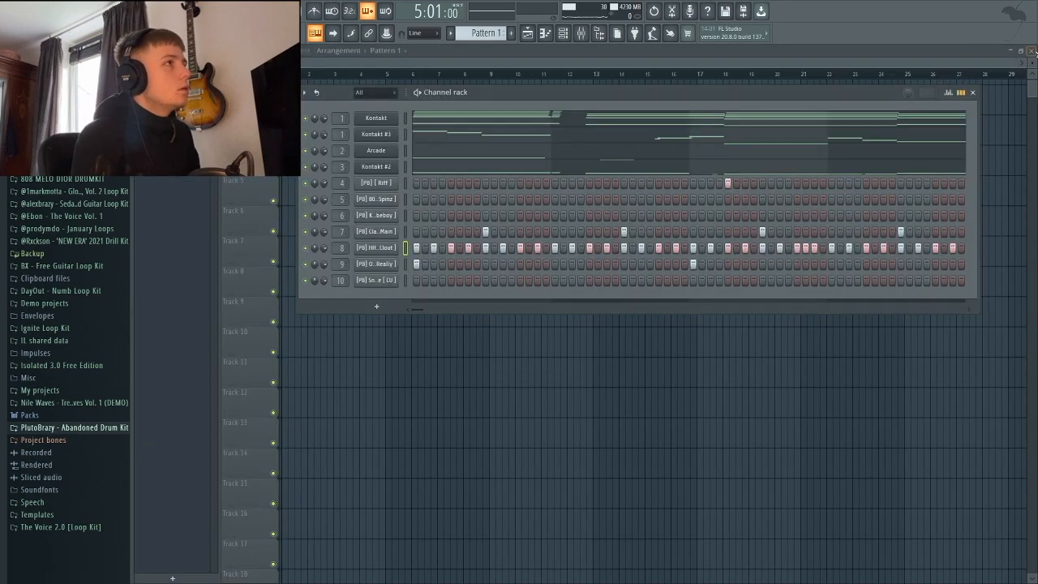
key("space")
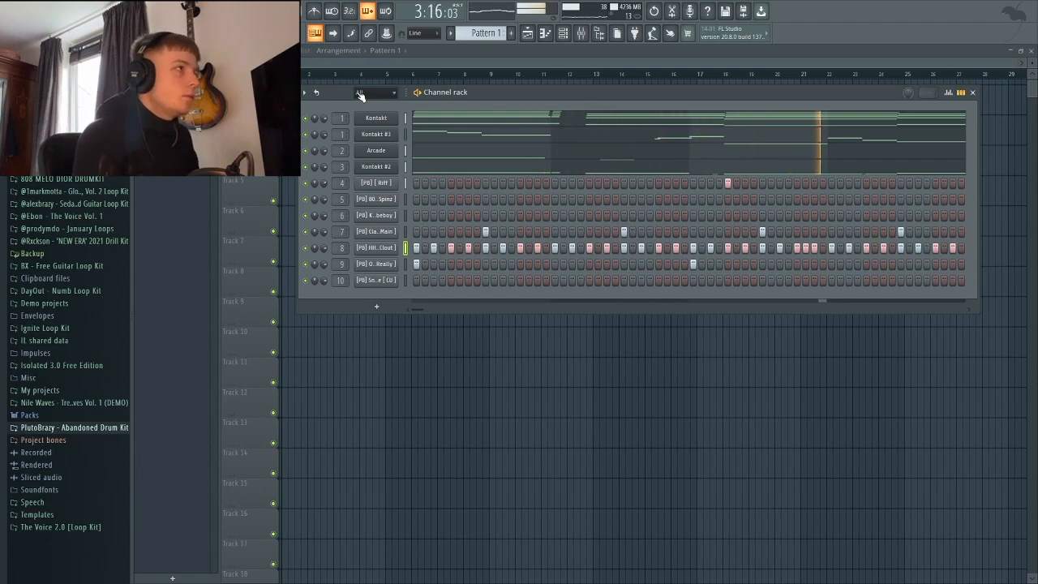
left_click(545, 32)
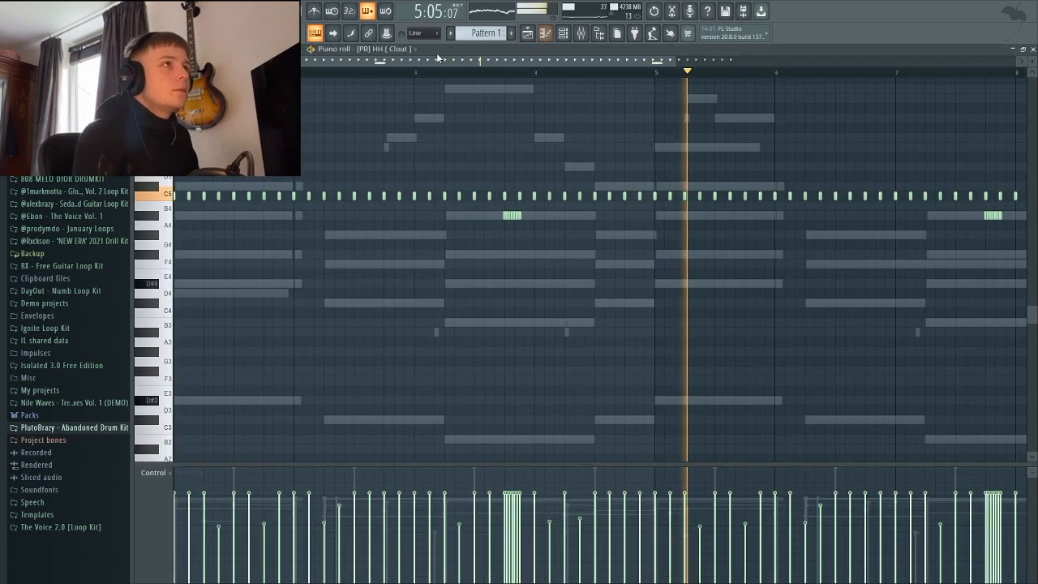
key("F7")
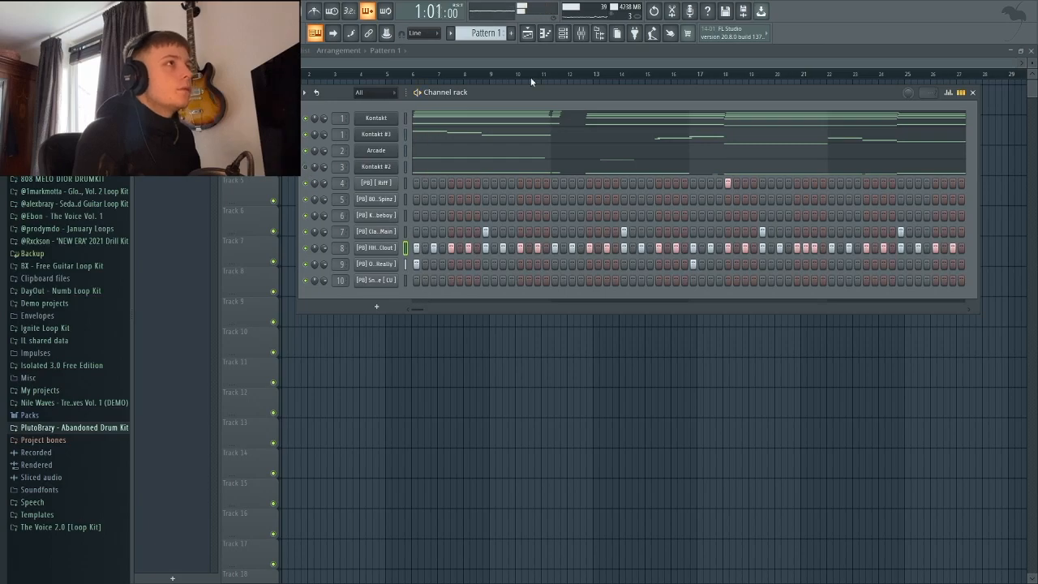
- Open the 808 [Short Spinz] channel's notes, place a D#4 note at the start of bar 1 and audition it
left_click(544, 36)
left_click(403, 48)
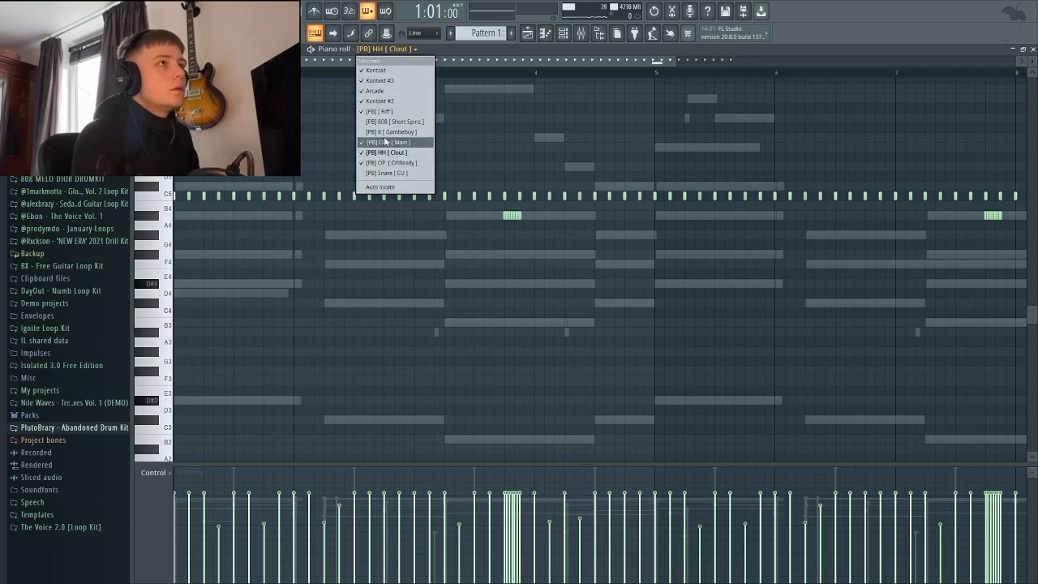
left_click(386, 122)
left_click_drag(265, 195, 176, 159)
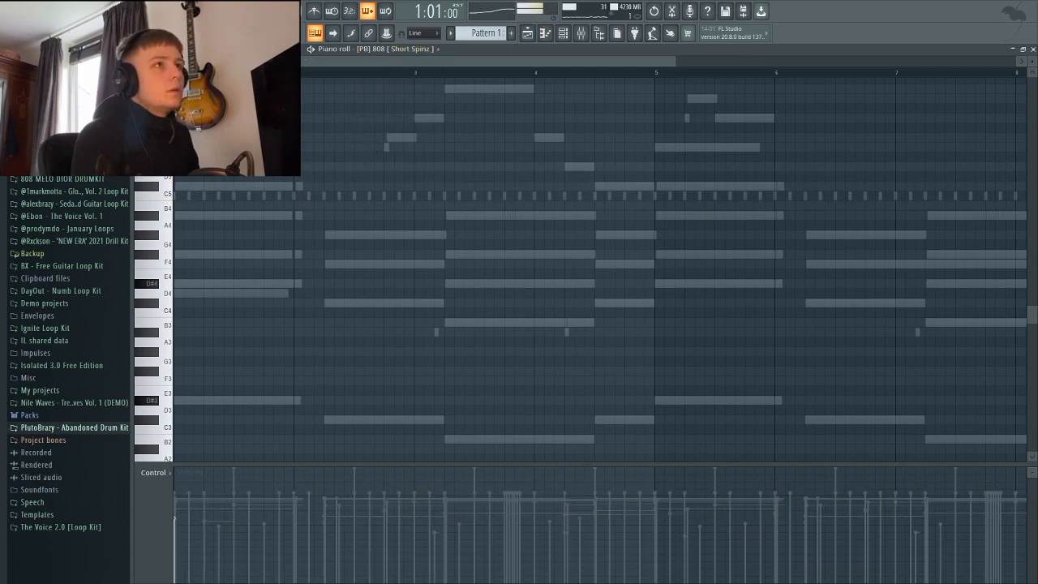
key("space")
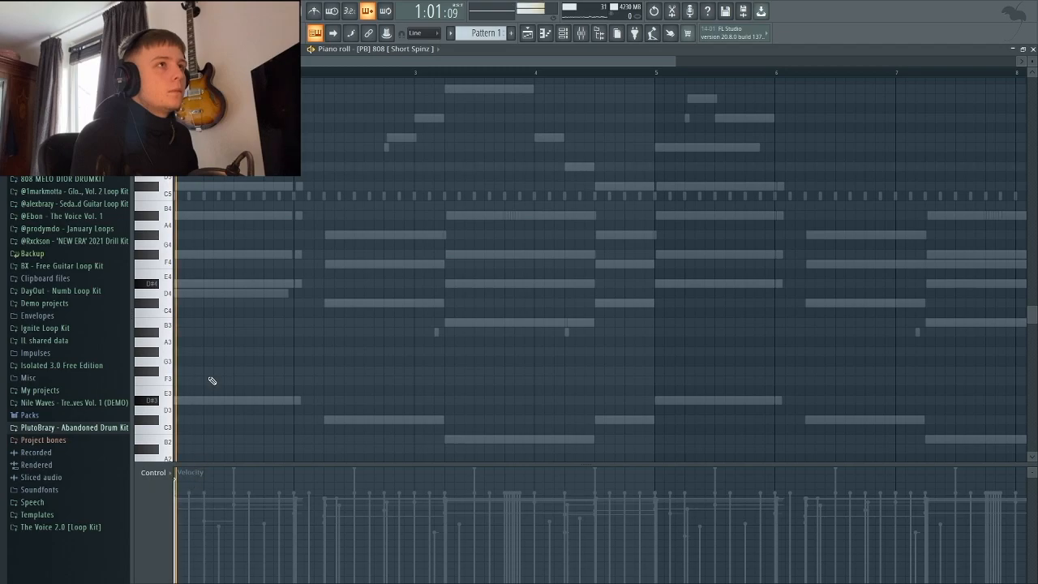
key("space")
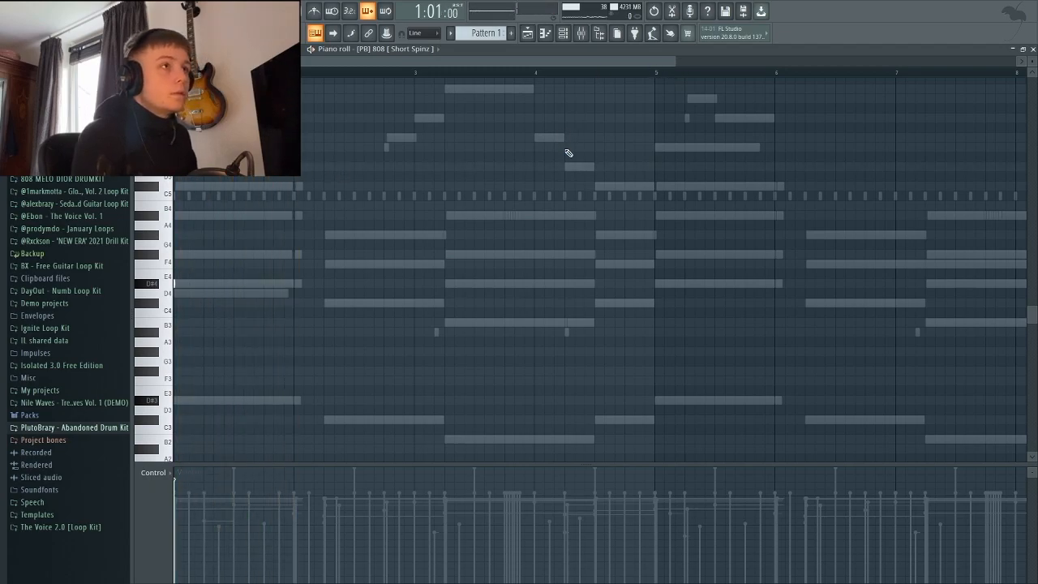
- Add 808 notes on C#4 at 2:05, B3 at 3:05 and C#4 at 4:09, and raise all the 808 notes an octave
left_click(453, 322)
left_click(597, 304)
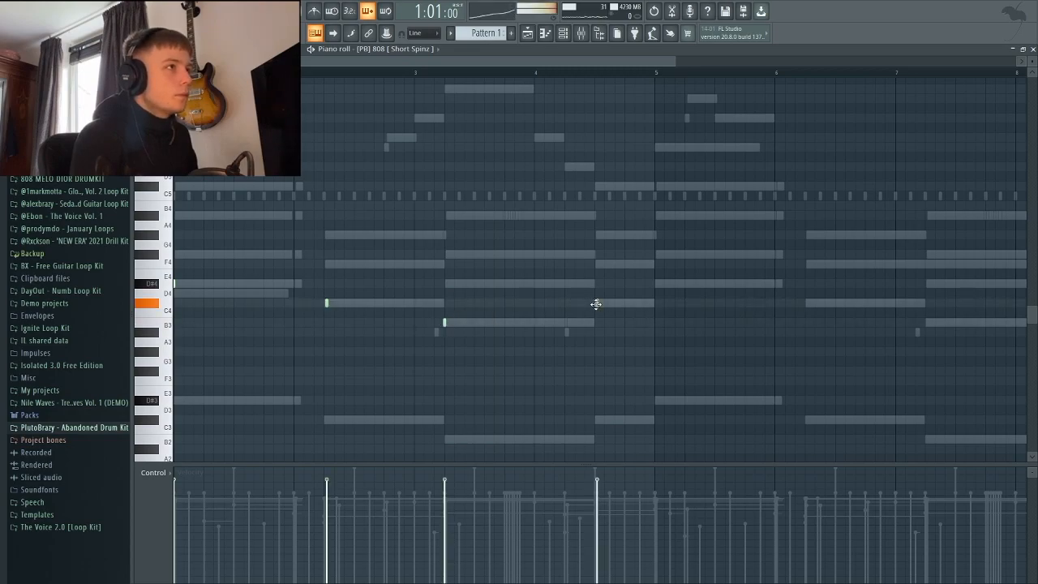
double_click(597, 305)
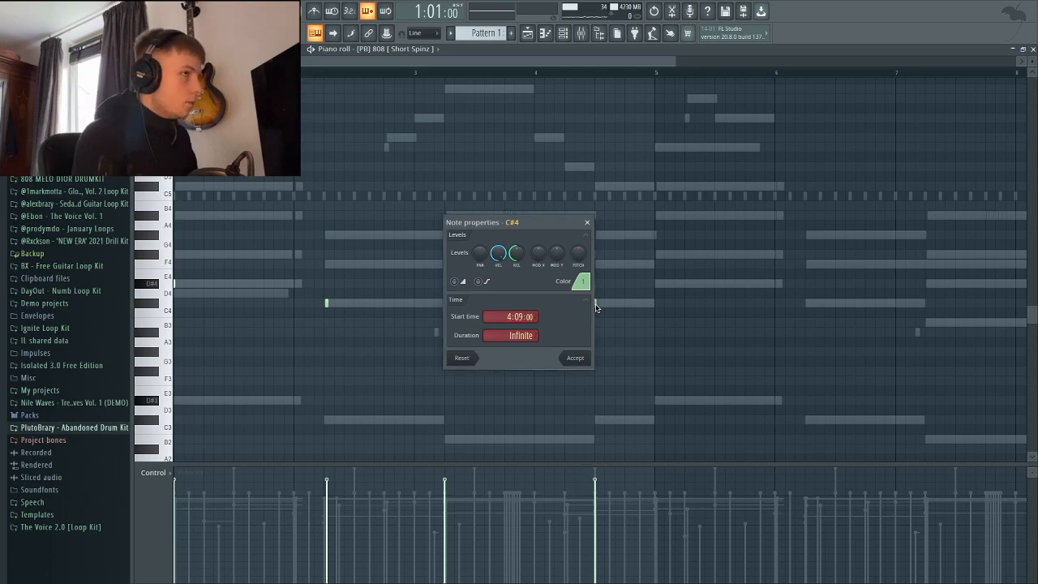
left_click(574, 358)
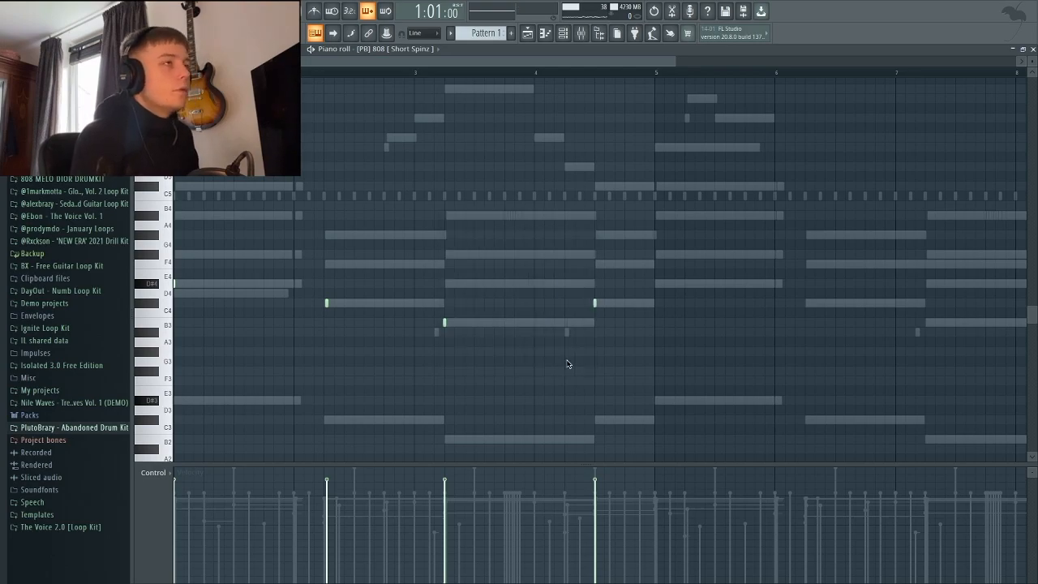
key("space")
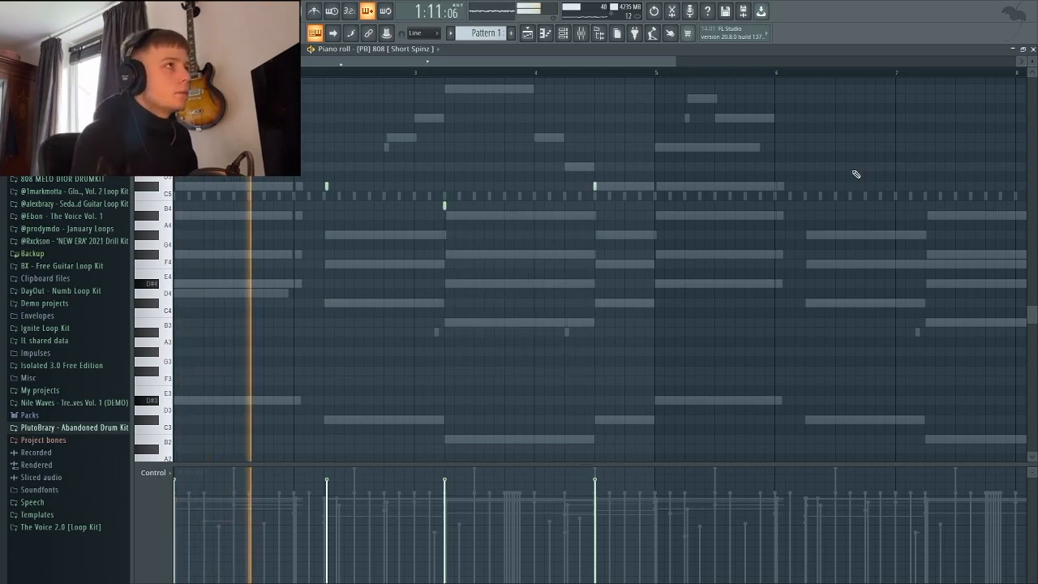
- Replace the C#5 808 note at 2:05 with one at 2:07 while playing the pattern
left_click_drag(674, 63, 442, 130)
key("space")
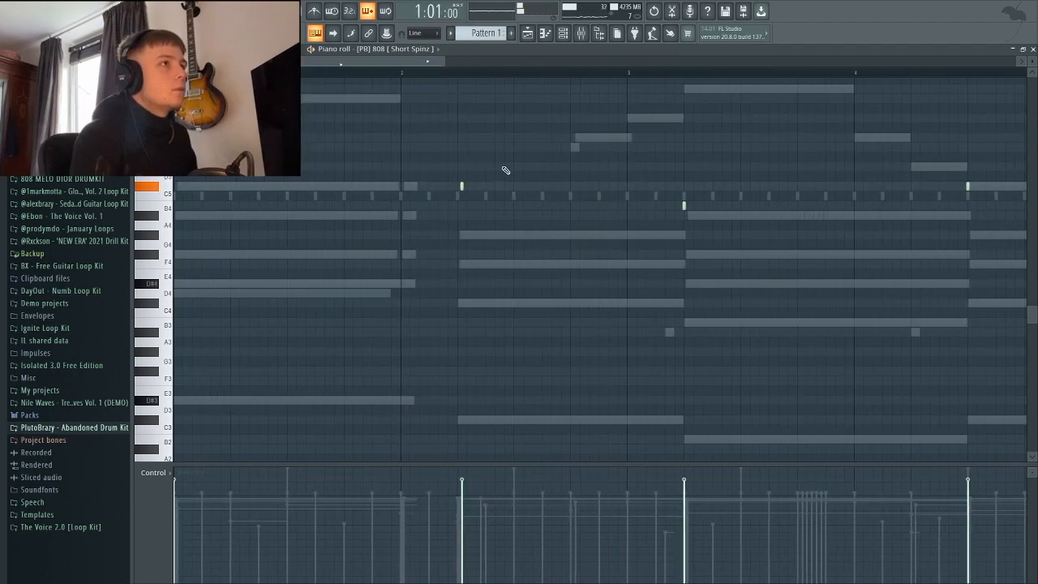
key("space")
double_click(488, 190)
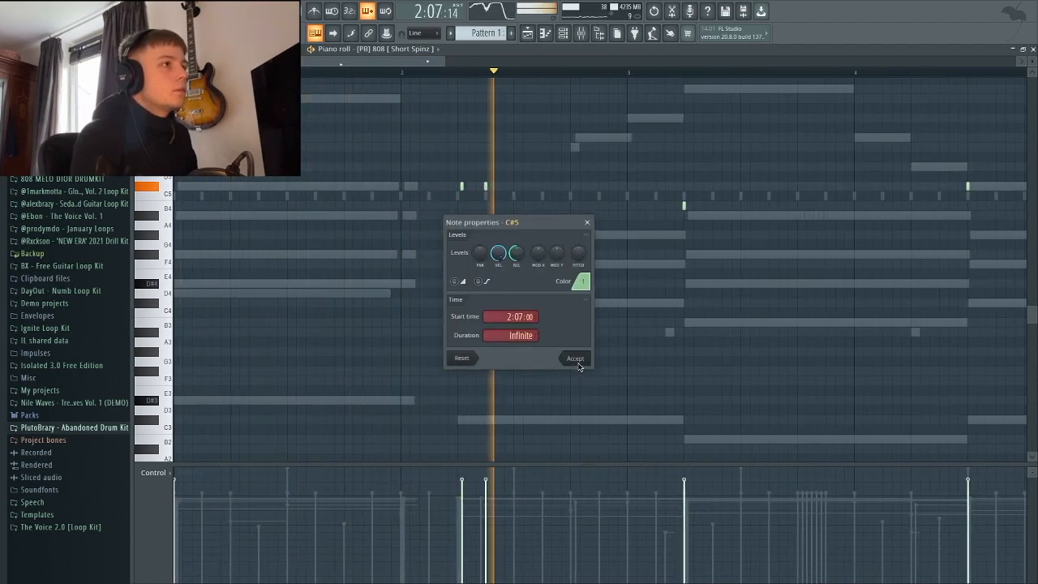
left_click(574, 357)
right_click(462, 187)
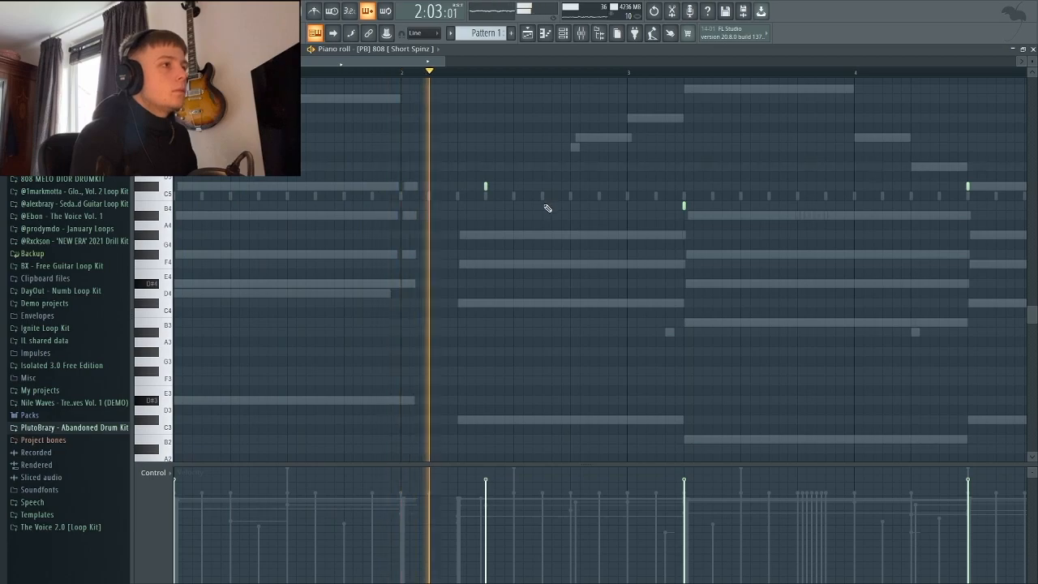
- Try an extra C#5 808 note at 2:13 while auditioning the pattern
key("space")
key("space")
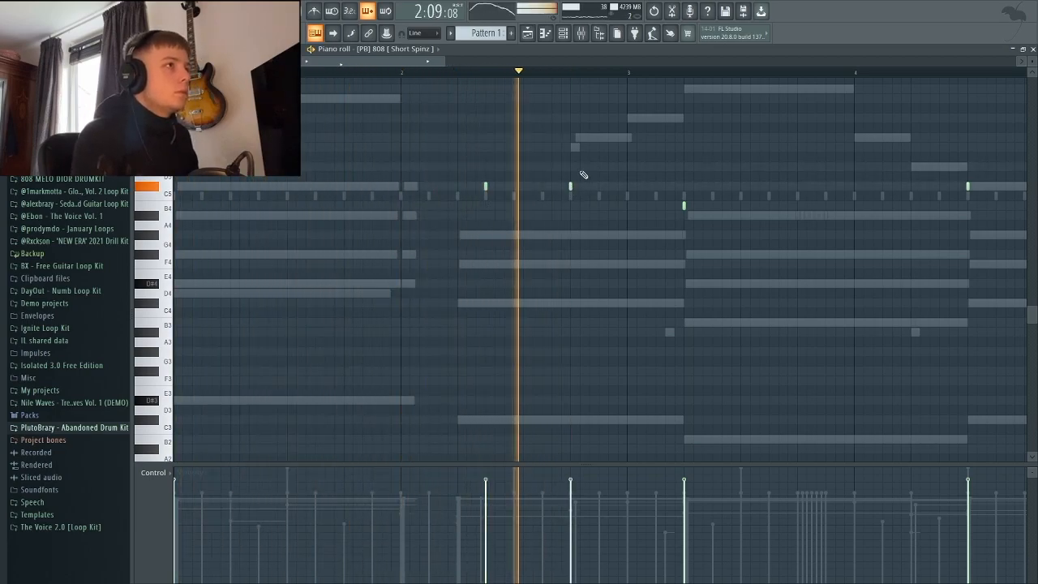
key("space")
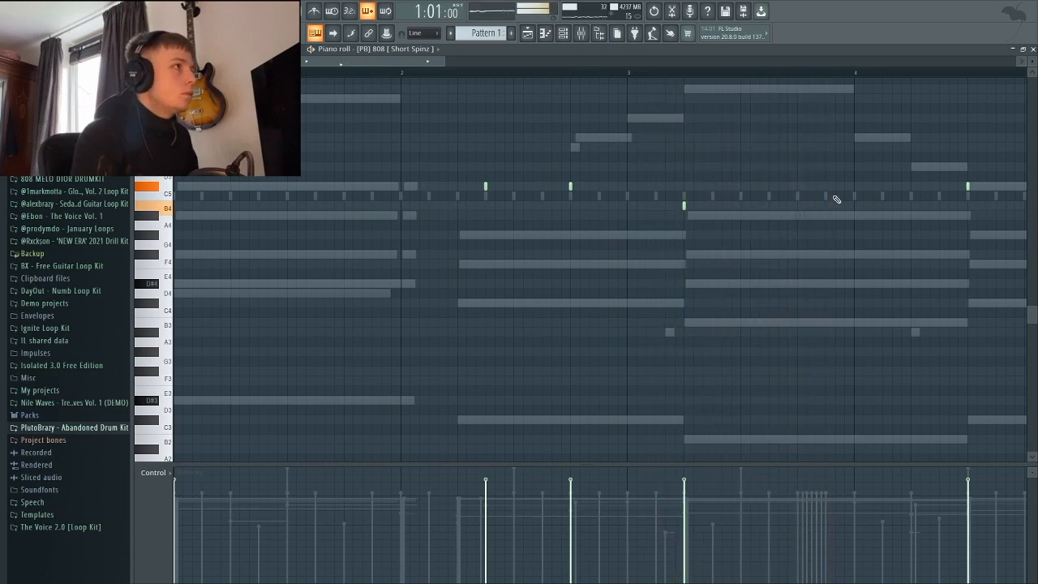
key("space")
- Remove the C#5 808 note at 2:13 and place one at 3:01
left_click_drag(445, 60, 501, 73)
scroll(557, 130, "up", 3)
key("space")
key("space")
right_click(500, 308)
double_click(549, 309)
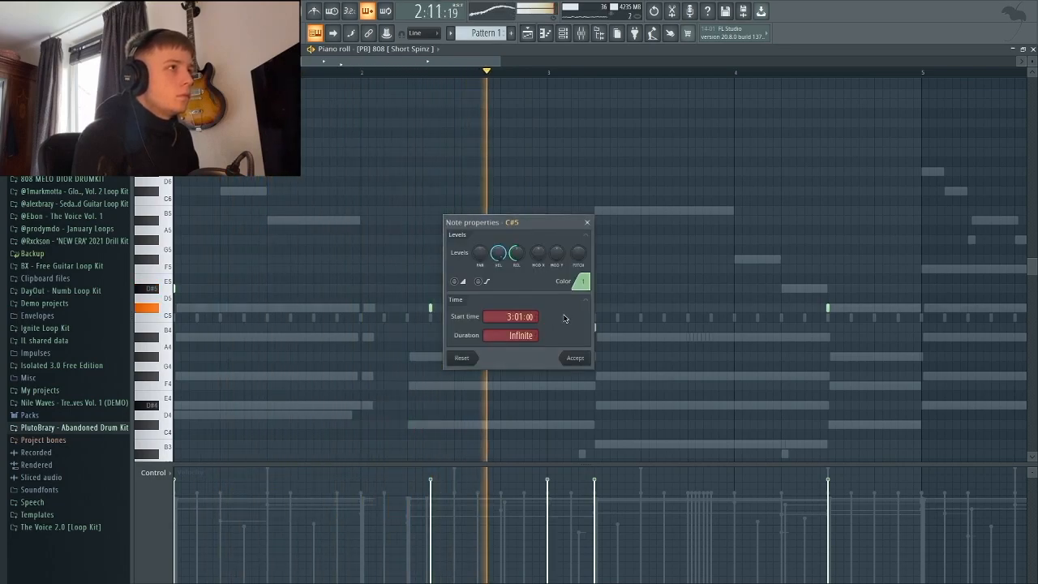
left_click(580, 361)
- Replace the B4 808 note at 3:05 with one at 3:07 during playback
key("space")
key("space")
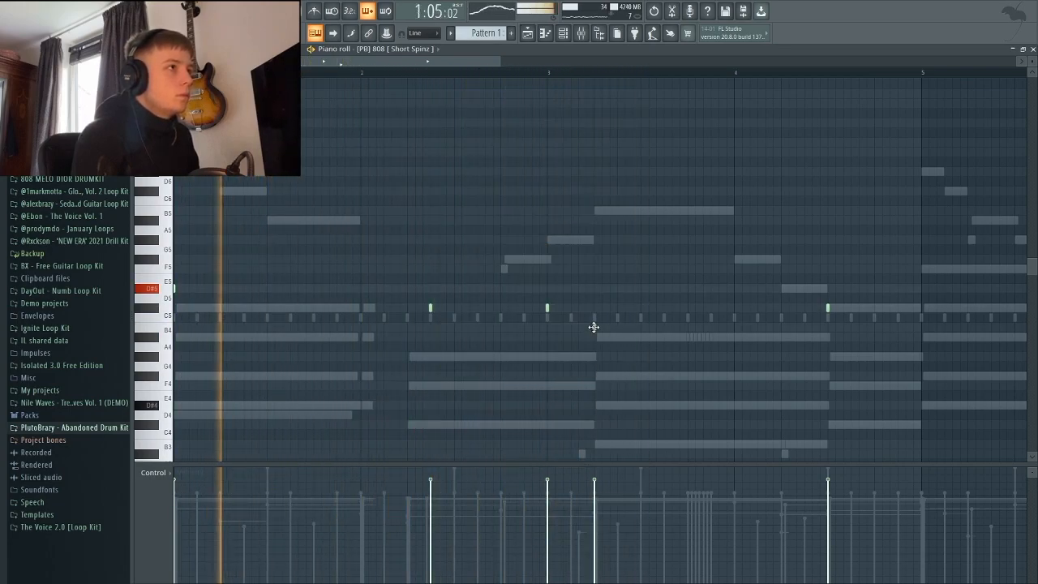
left_click(611, 328)
left_click_drag(610, 330, 614, 330)
right_click(595, 330)
- Add a B4 808 note at the end of bar 3 and nudge it to the start of bar 4
double_click(730, 329)
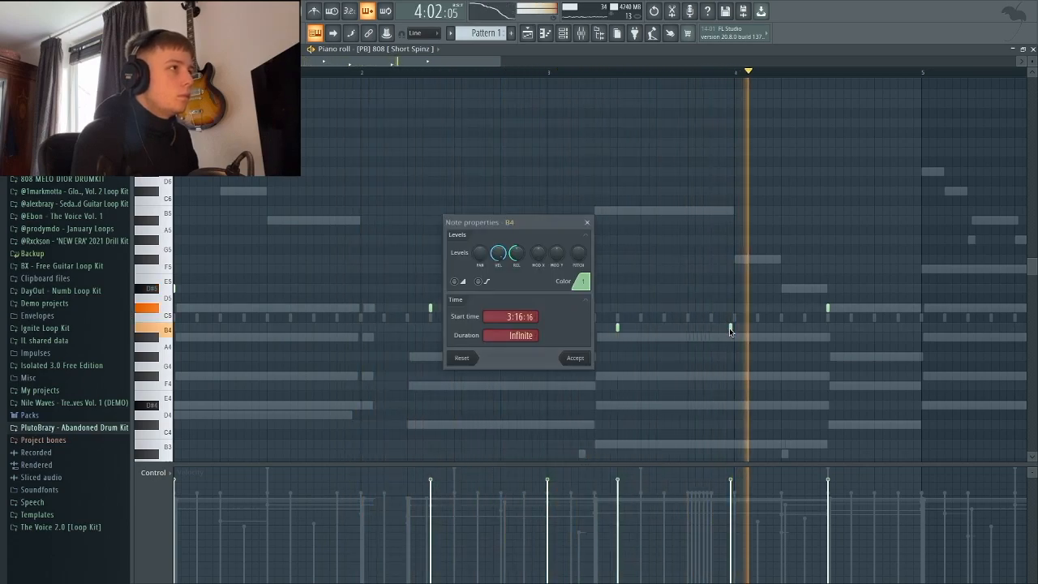
left_click(580, 361)
key("space")
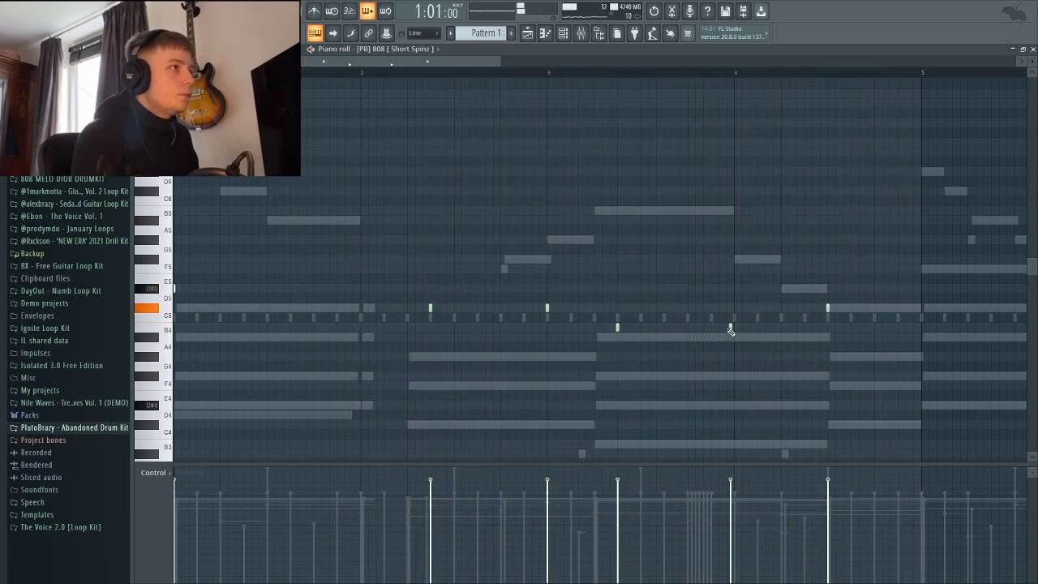
left_click_drag(732, 329, 734, 327)
- Play the pattern several times to check the 808 line's timing through bars 1 to 4
key("space")
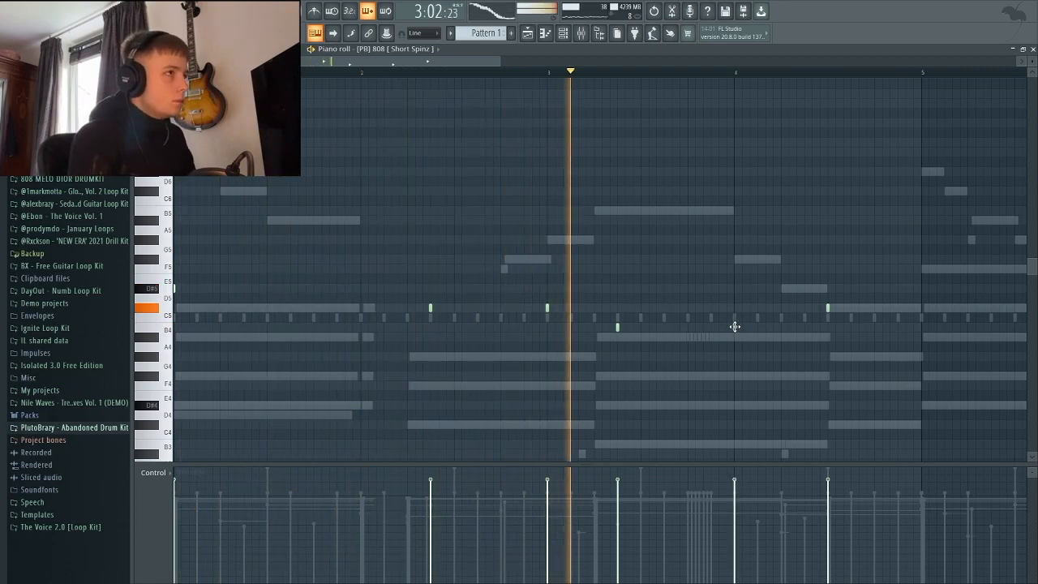
key("space")
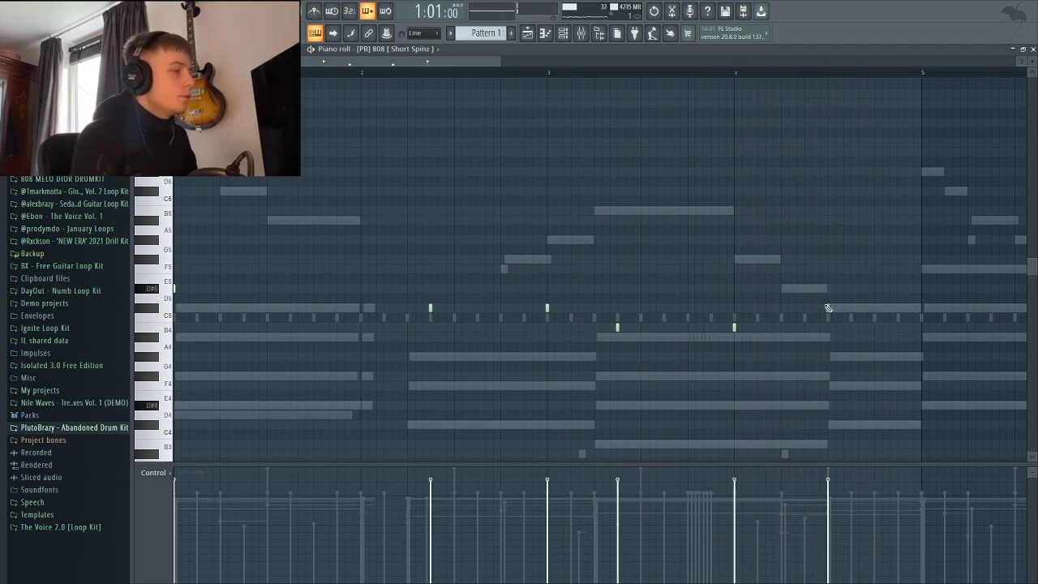
key("space")
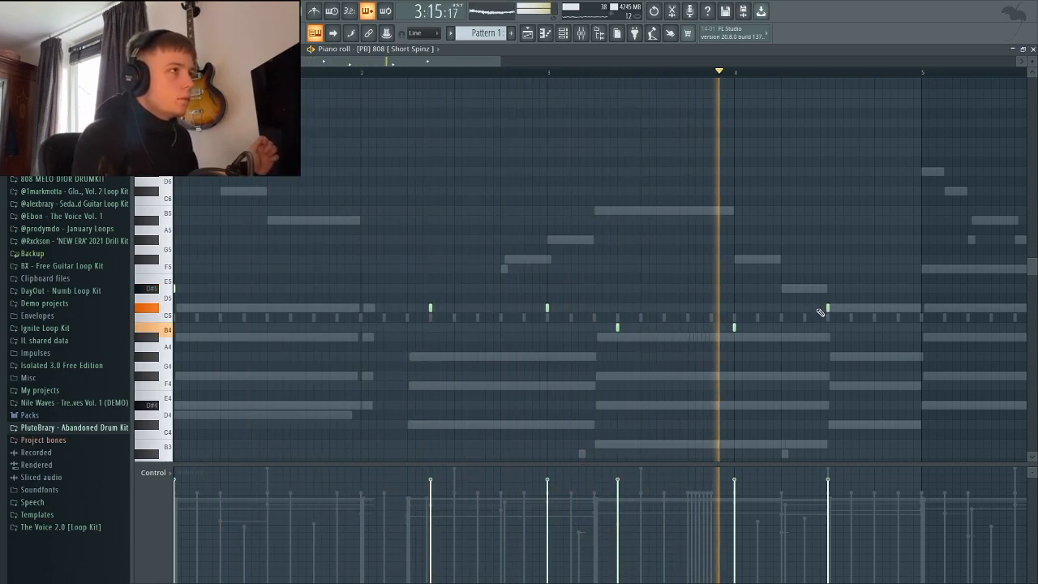
key("space")
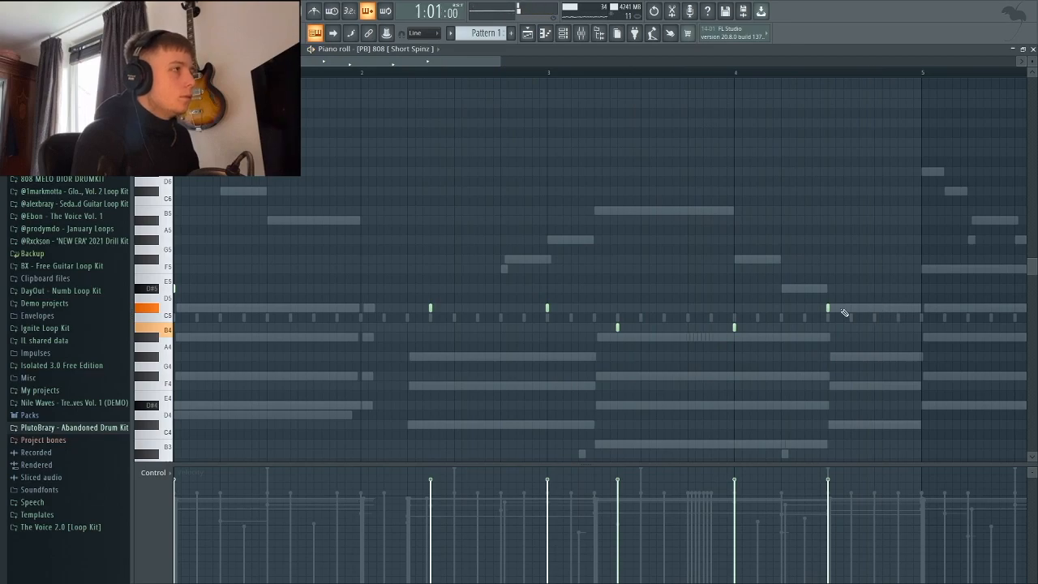
key("space")
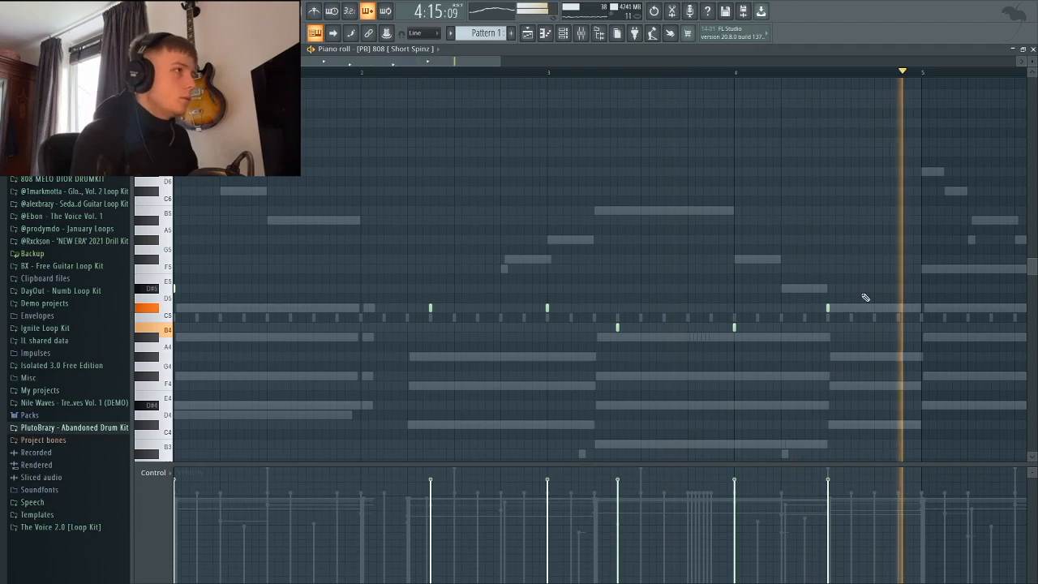
left_click_drag(501, 62, 726, 86)
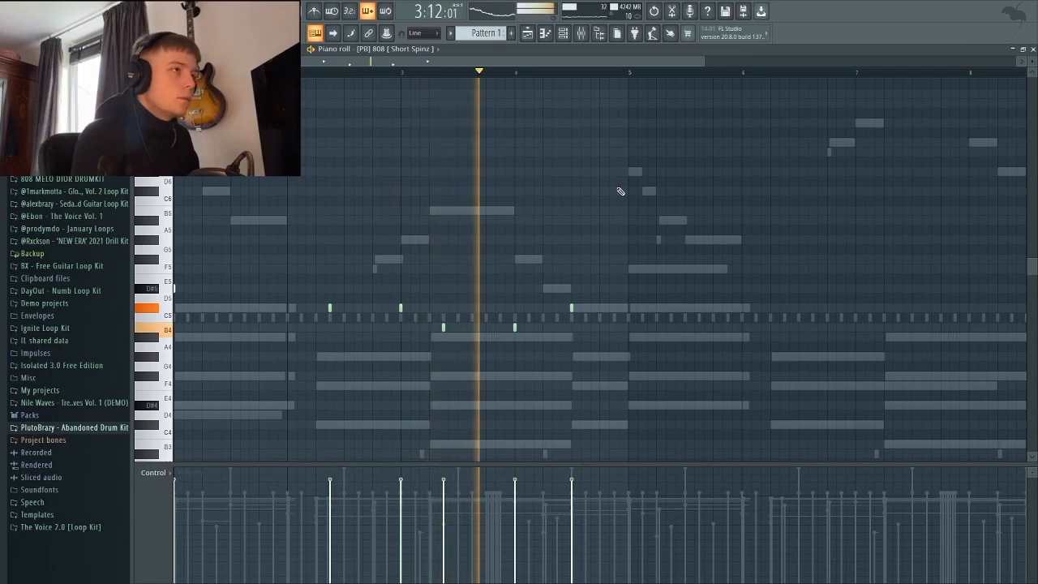
key("space")
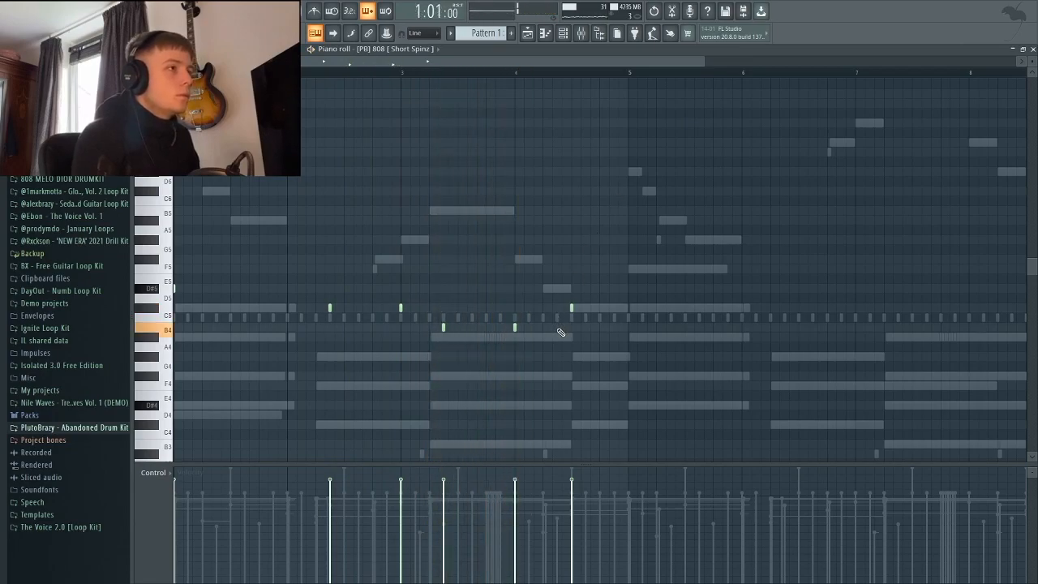
- Add three rapid C#5 808 notes starting at 4:13, play the pattern and return to the channel rack
right_click(558, 327)
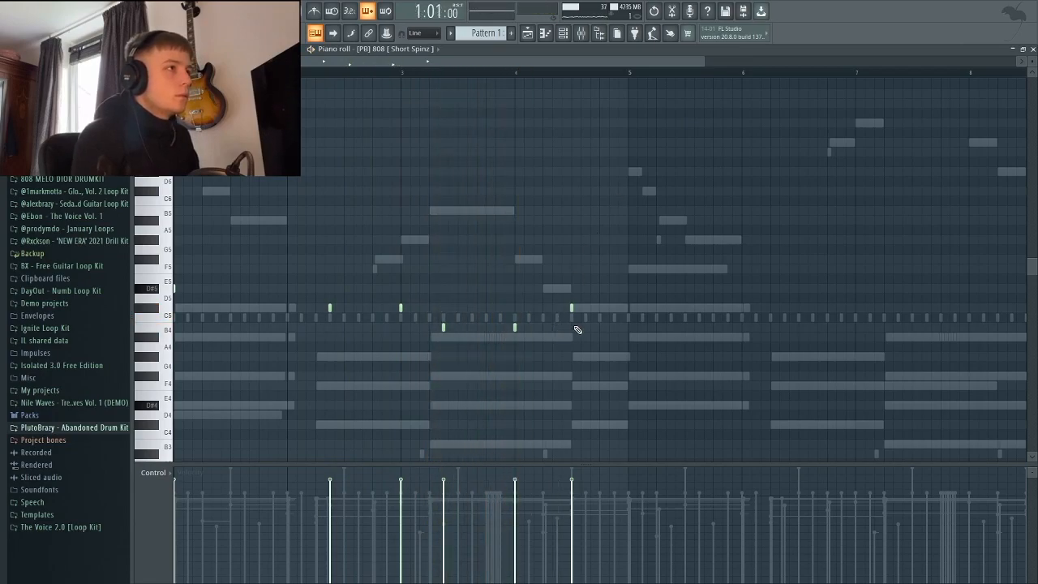
double_click(601, 309)
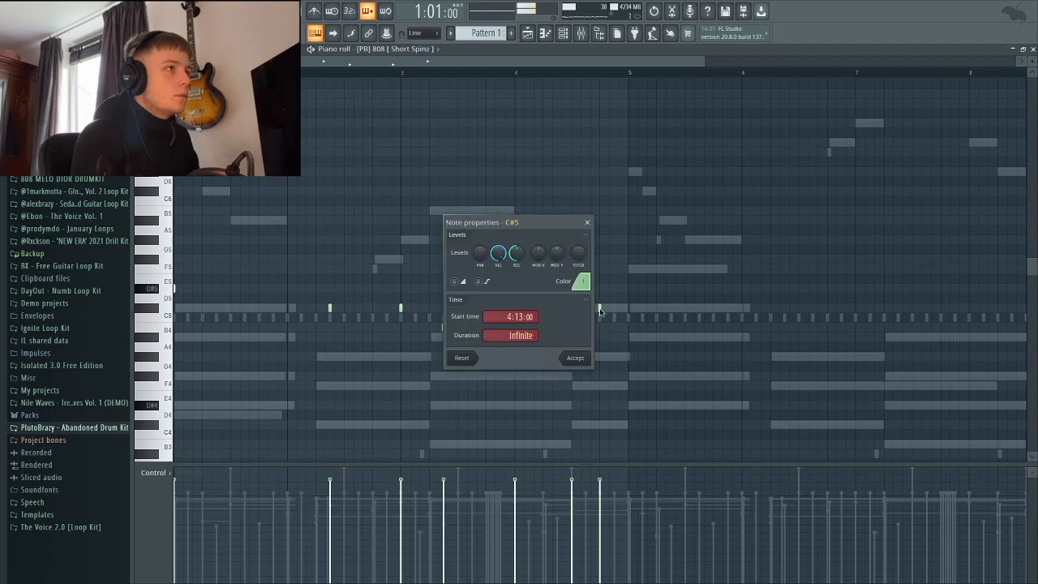
left_click(584, 369)
key("space")
left_click(605, 308)
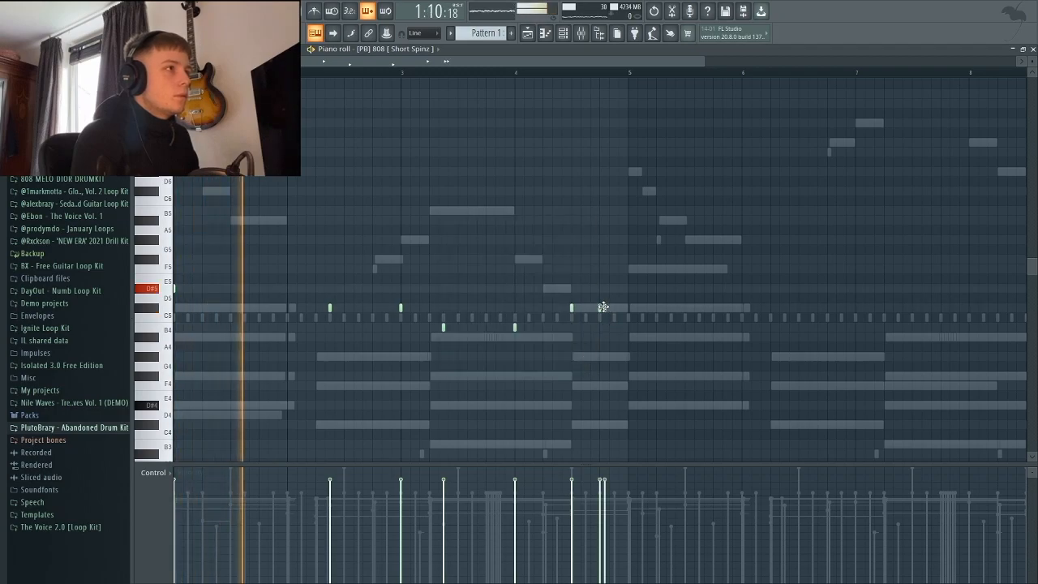
left_click(610, 308)
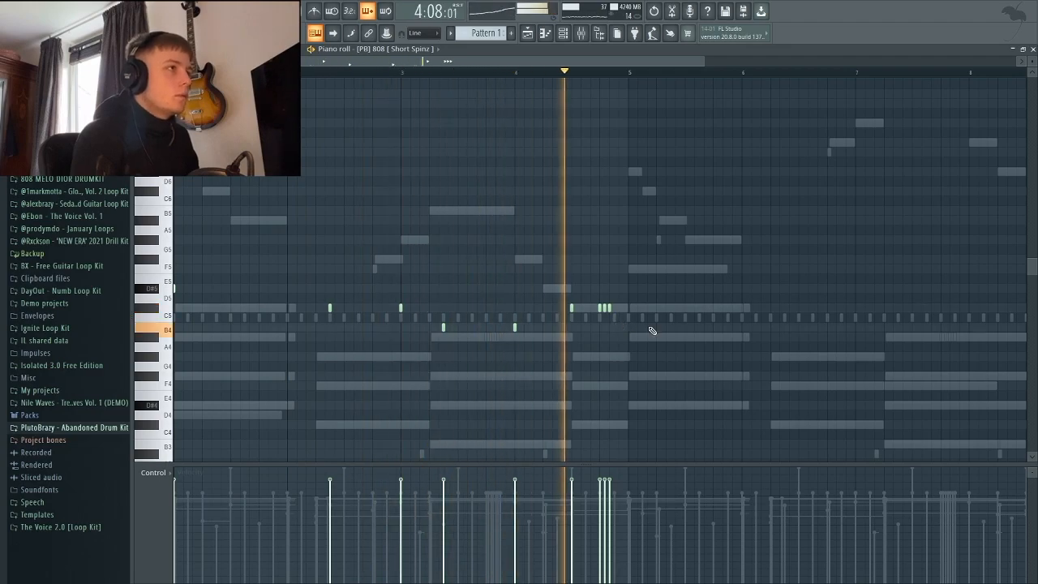
key("space")
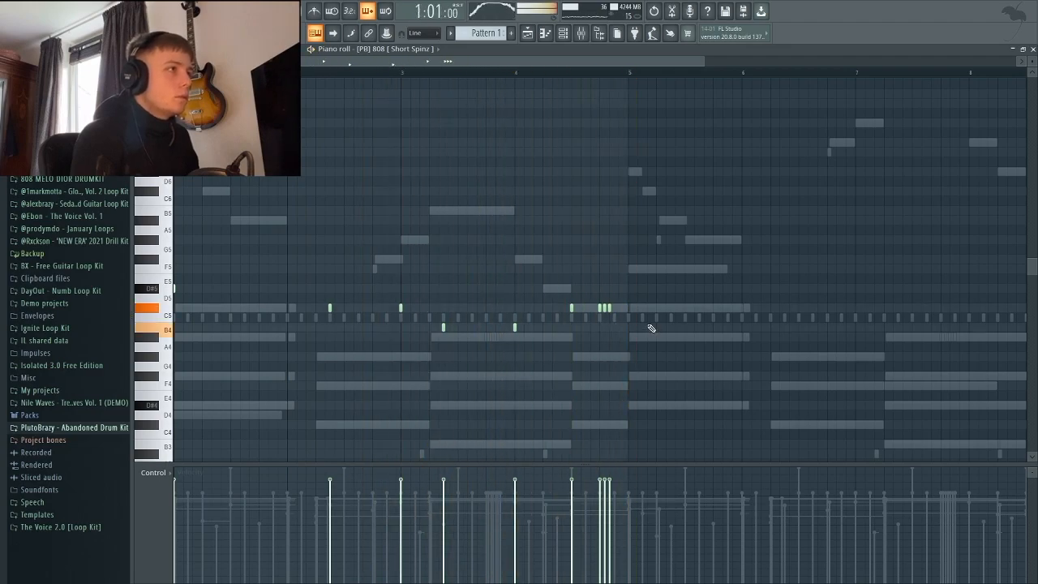
left_click(1032, 49)
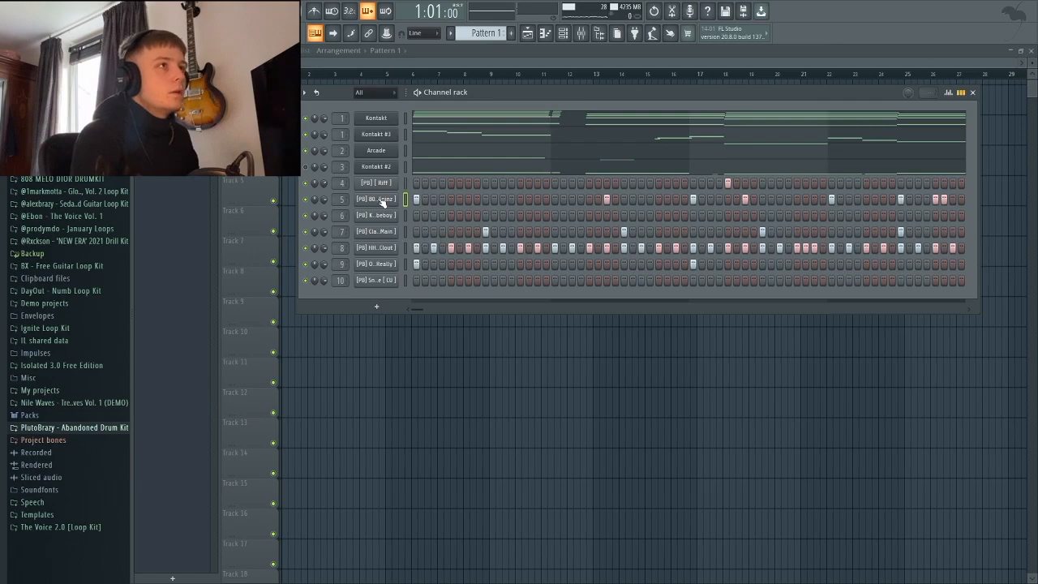
- Make the 808 channel cut itself using cut group 5, and play the pattern in its piano roll
left_click(379, 199)
left_click(229, 147)
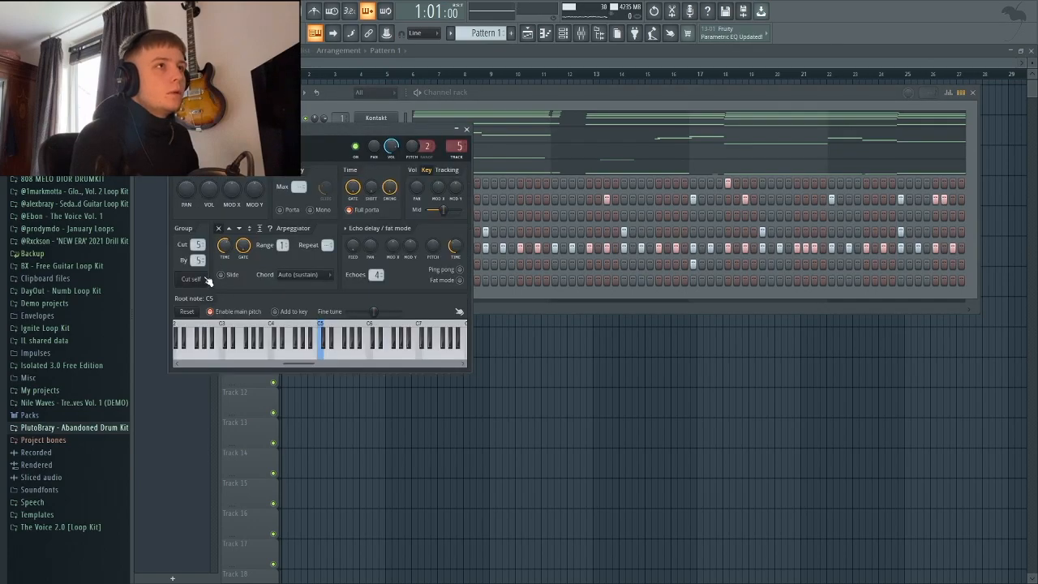
key("space")
left_click(545, 34)
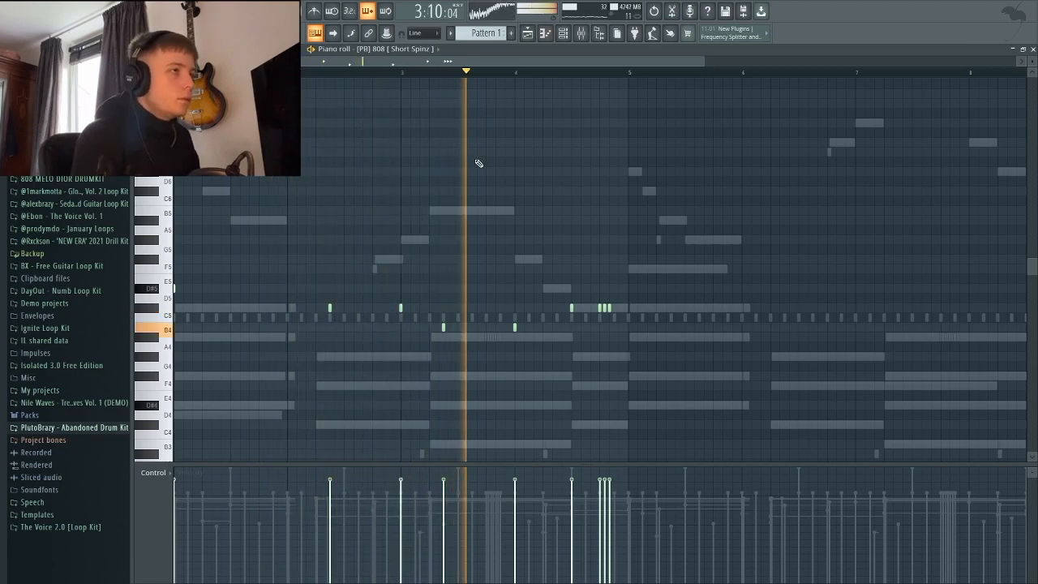
key("space")
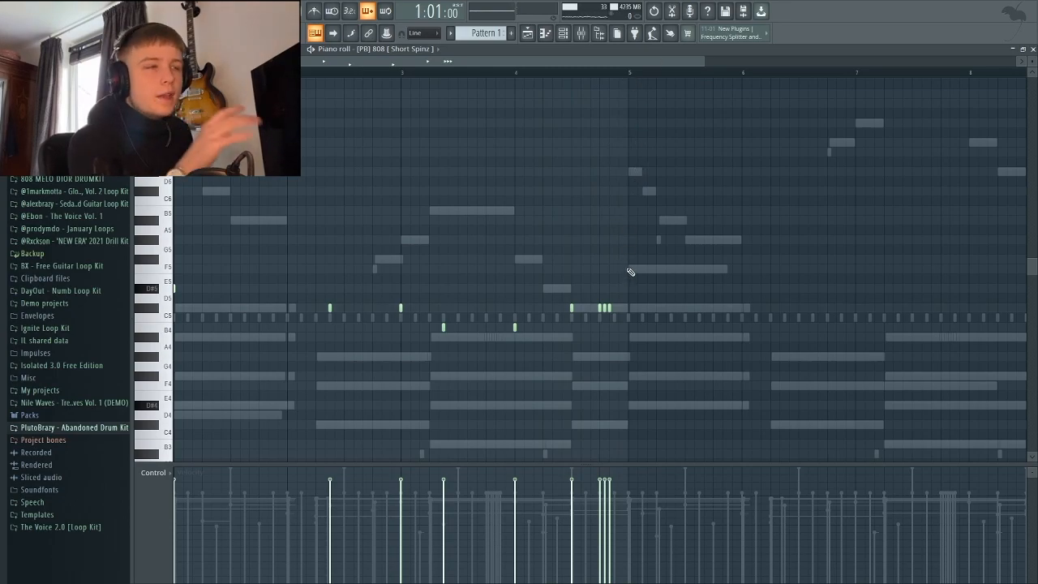
- Duplicate the 808 notes of bars 1 to 4 into bars 5 to 8
left_click_drag(702, 62, 519, 107)
key("space")
key("space")
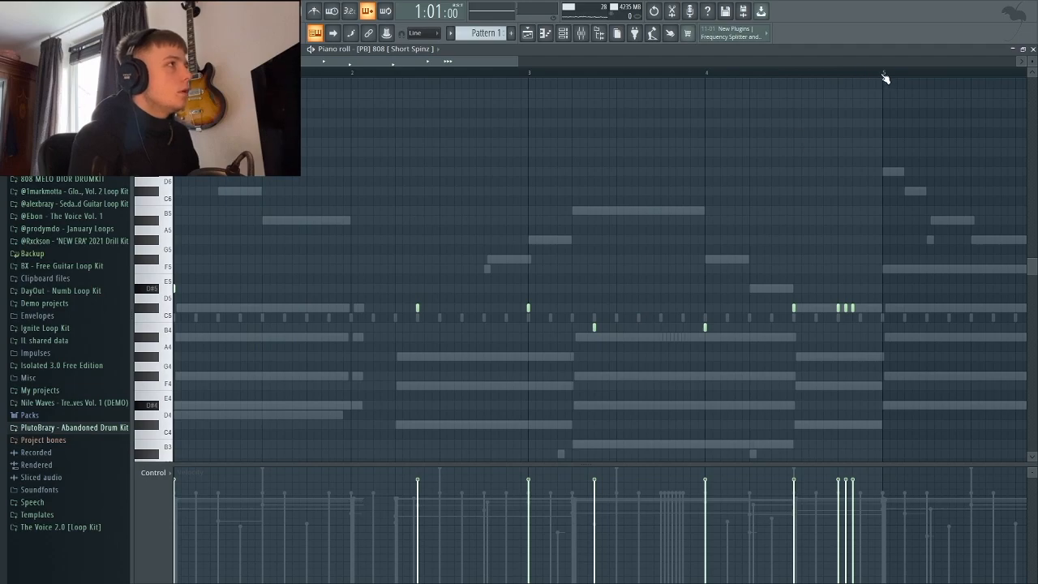
left_click_drag(883, 73, 301, 73)
key("ctrl+b")
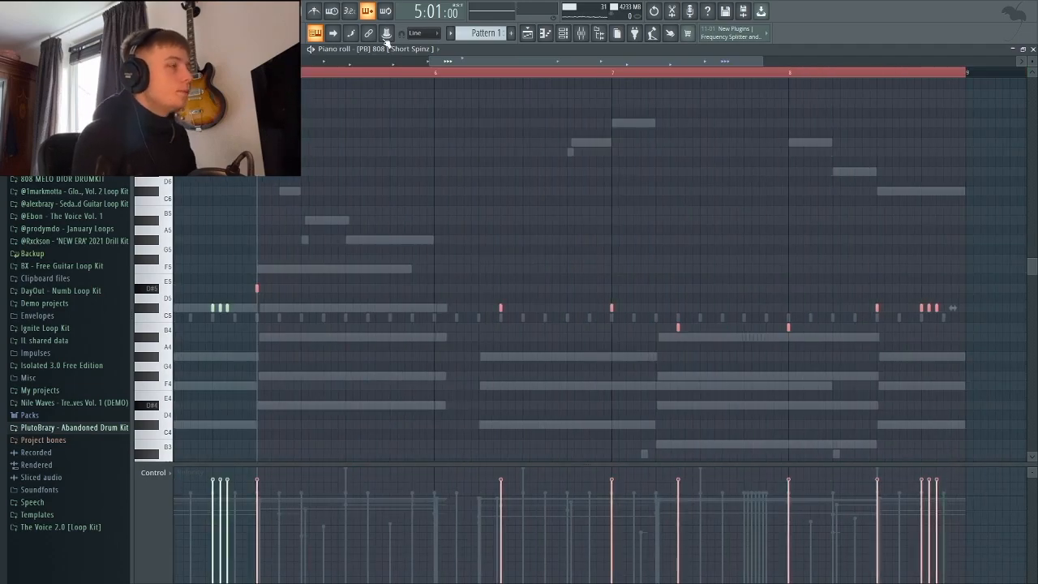
left_click(961, 73)
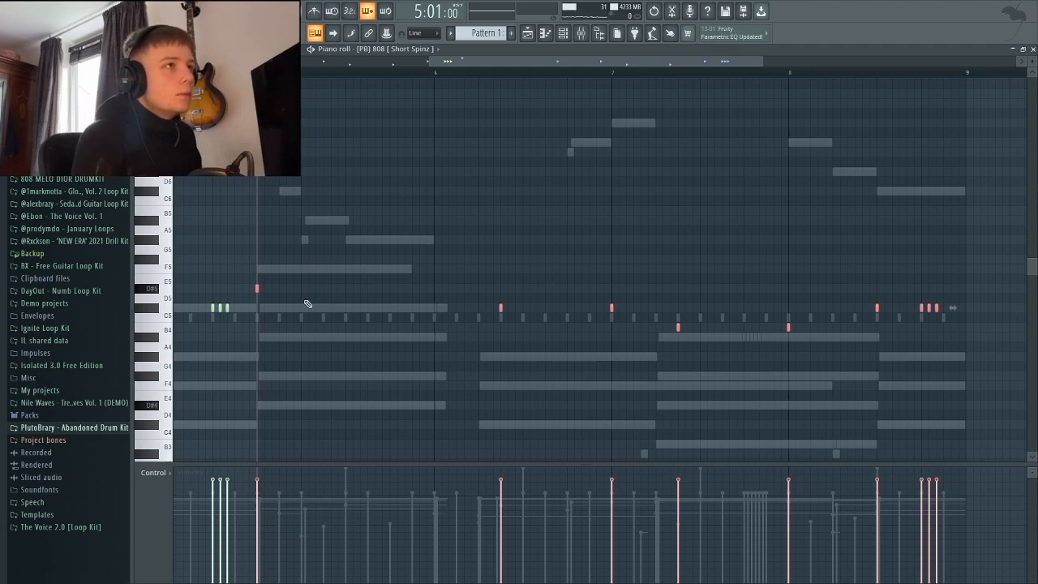
- Add D#5 808 notes at 5:07 and 5:13, remove the last two rapid C#5 notes of bar 8, and return to the channel rack
left_click(323, 288)
key("space")
left_click(389, 288)
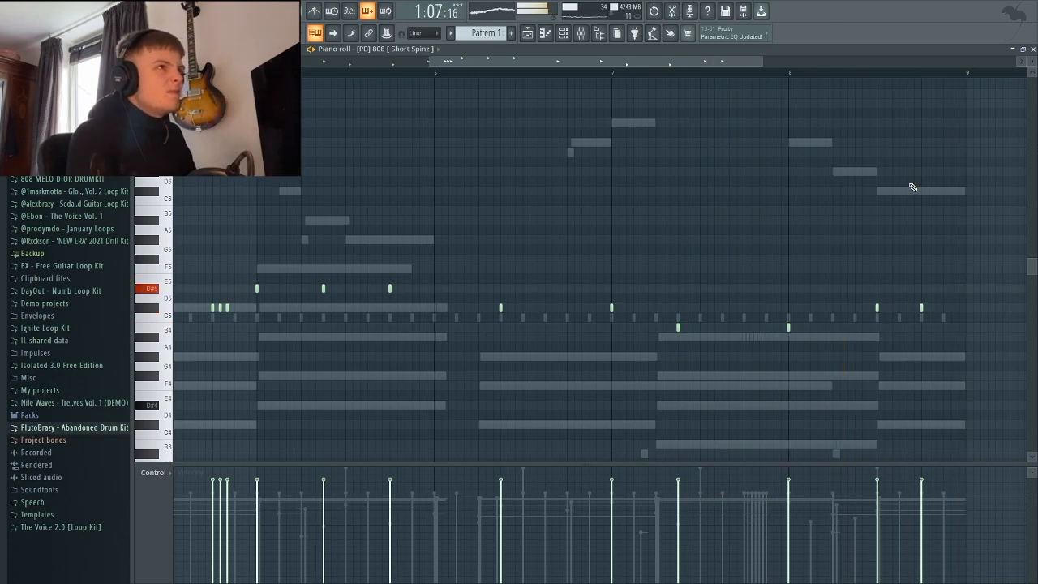
left_click(1032, 49)
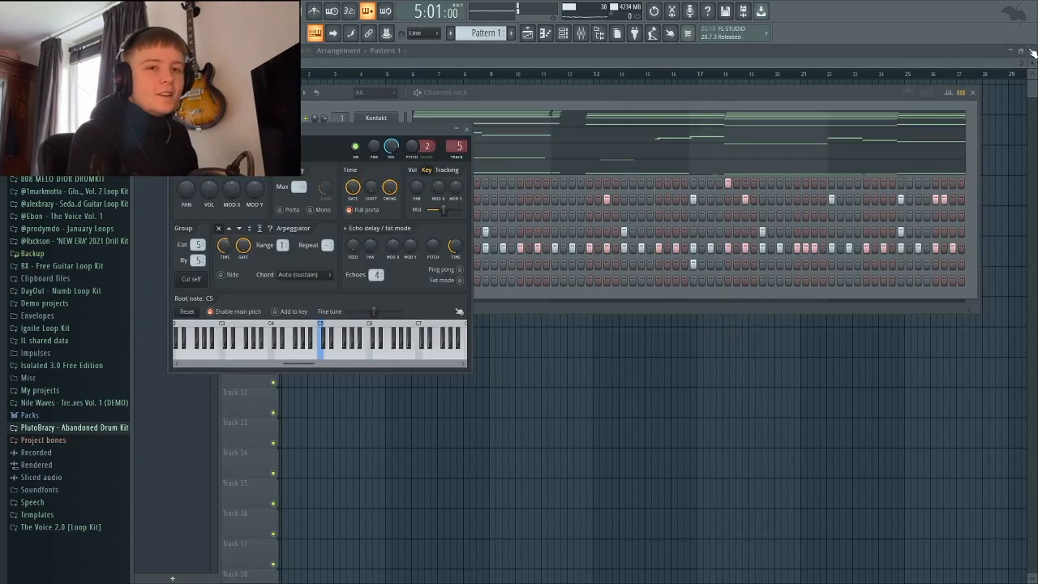
left_click(476, 132)
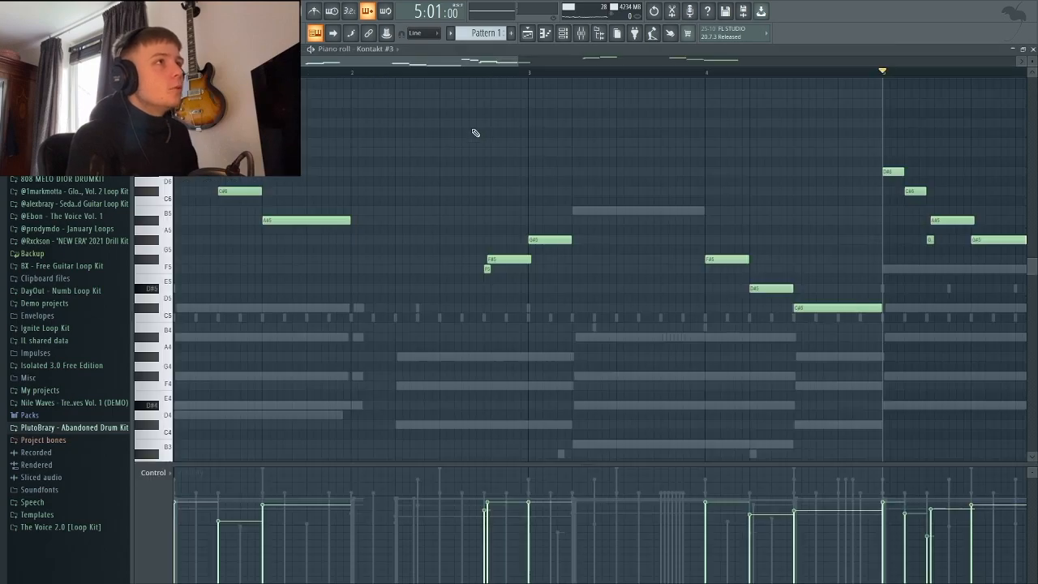
left_click(1031, 49)
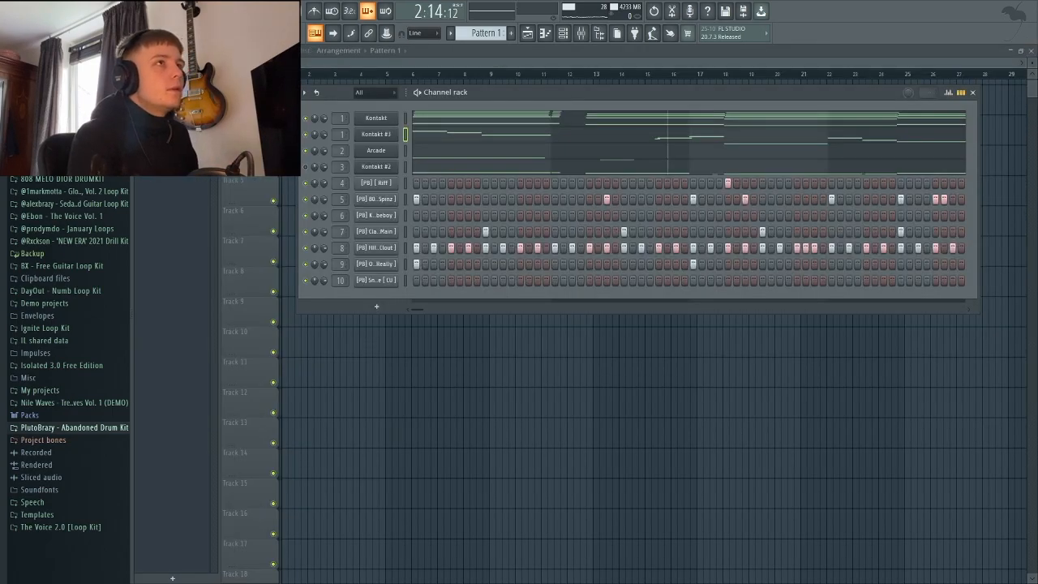
- Place snare hits on steps 3, 15, 21 and 55 while playing the pattern
left_click(433, 280)
key("space")
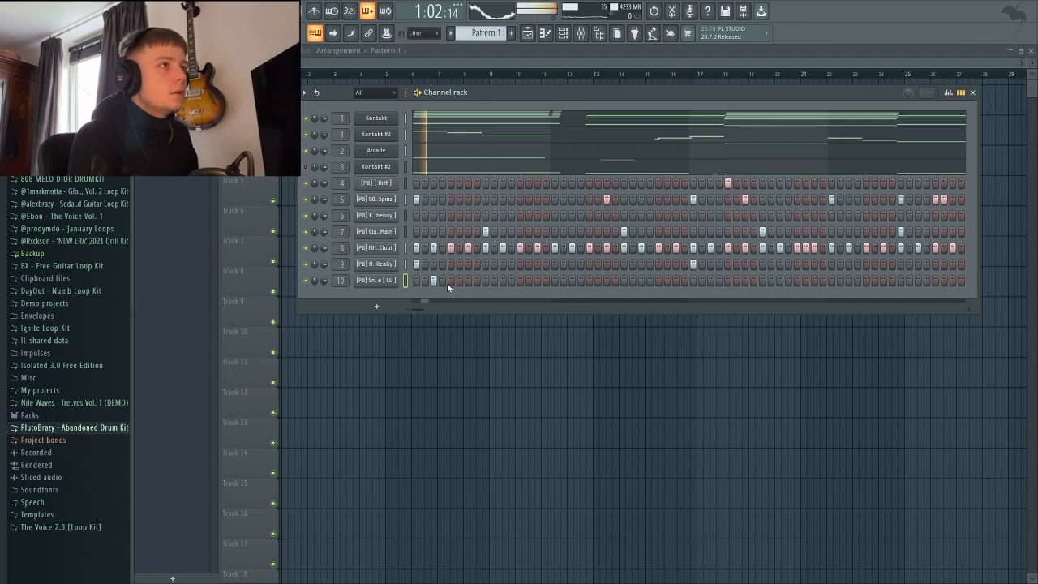
key("space")
key("space")
left_click(537, 280)
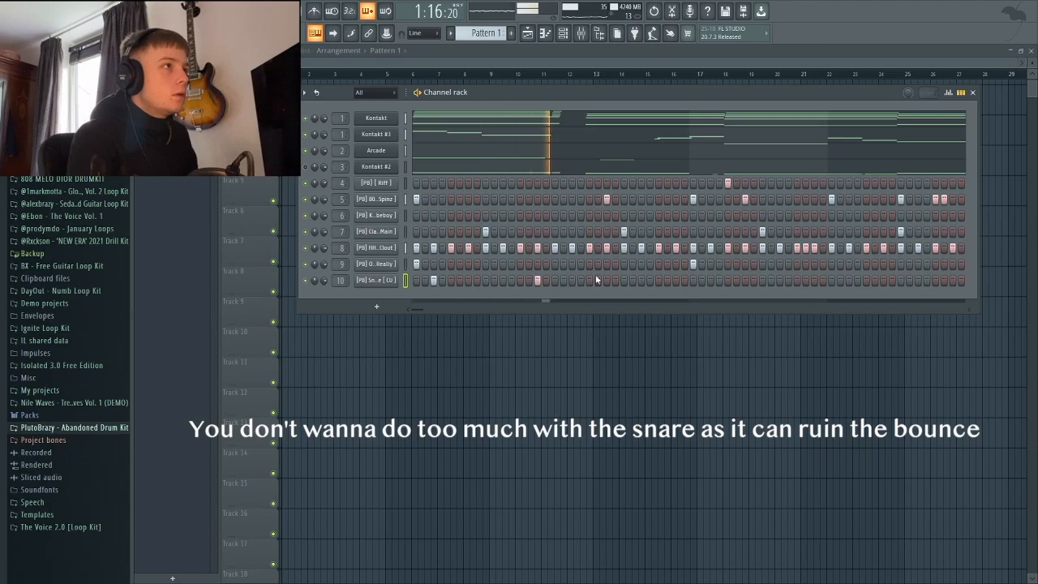
left_click(590, 280)
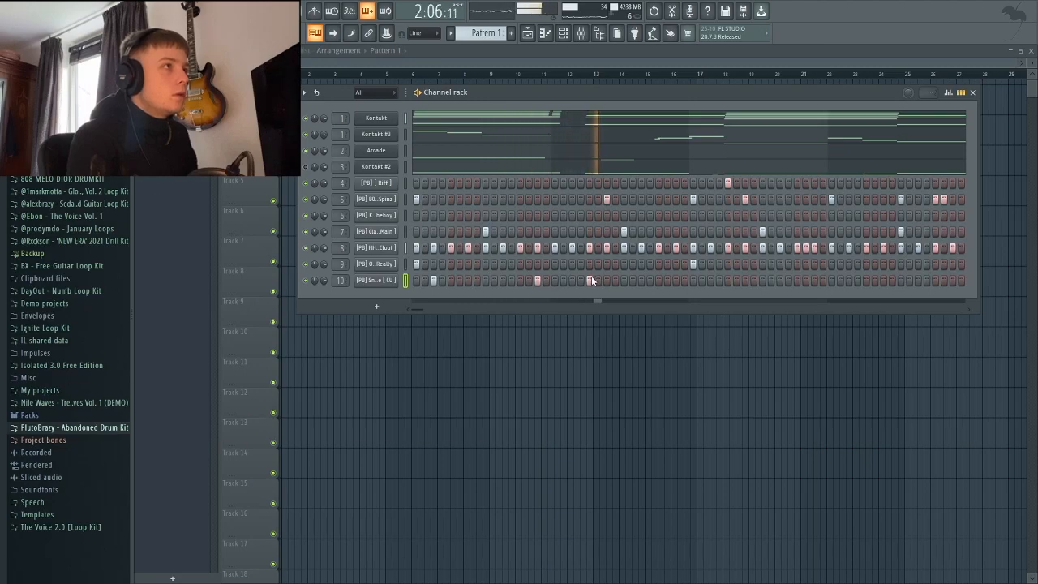
left_click(883, 279)
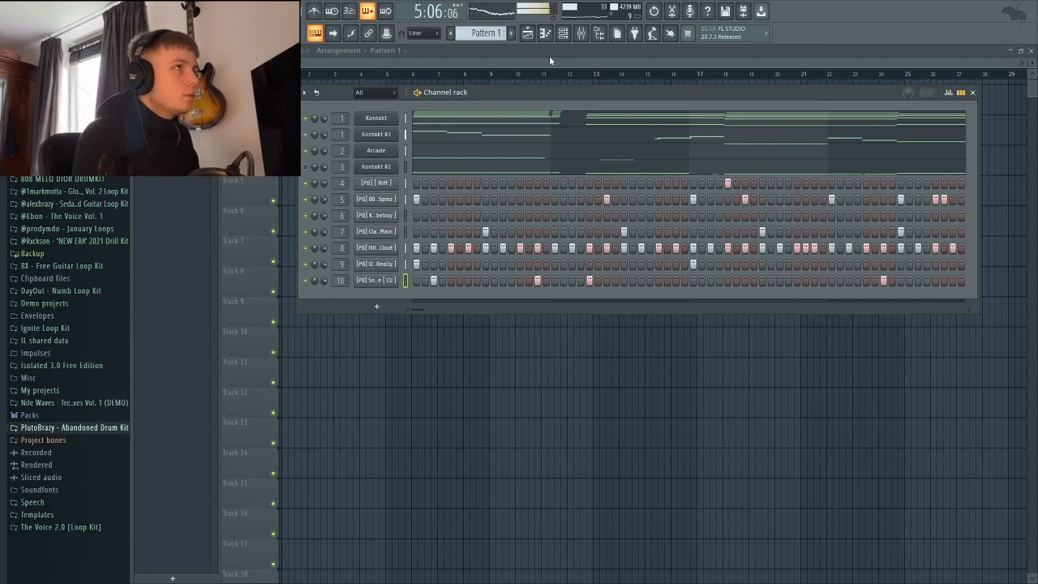
- Duplicate the snare notes of bars 1 to 4 into bars 5 to 8, and play the whole pattern
left_click(547, 34)
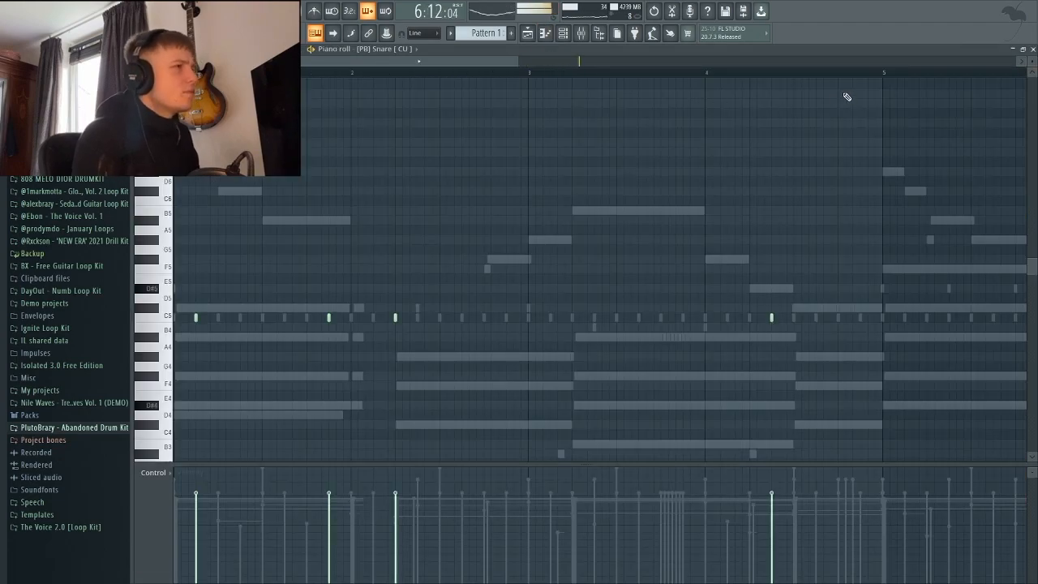
mouse_move(886, 77)
left_mouse_down()
mouse_move(426, 86)
mouse_move(301, 74)
left_mouse_up()
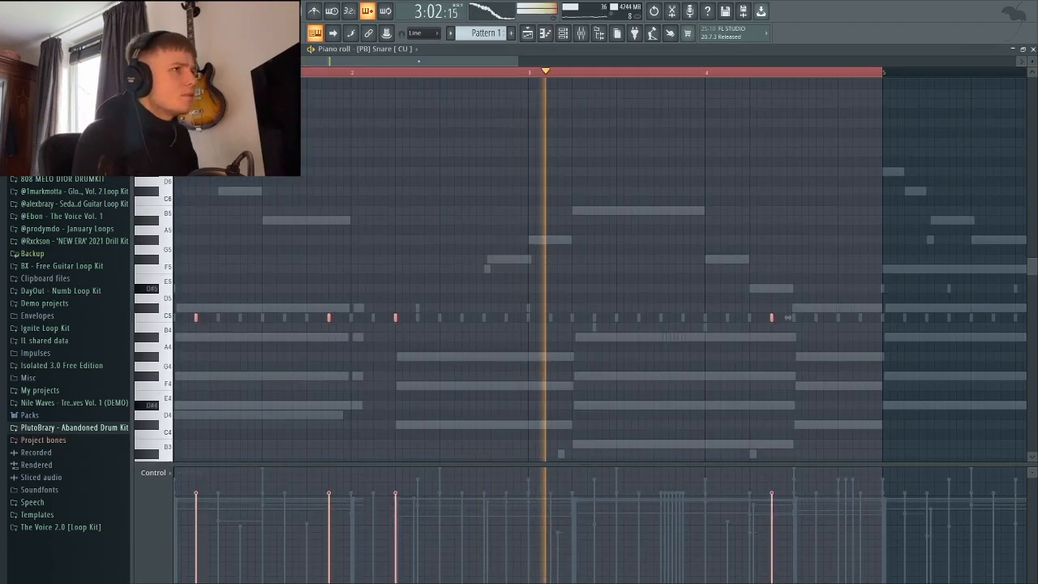
key("ctrl+b")
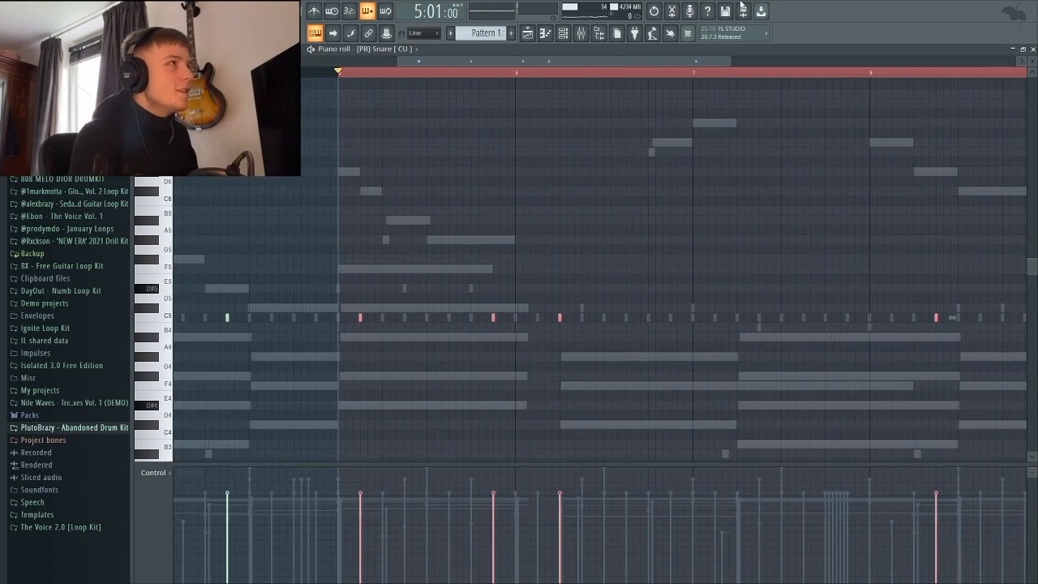
left_click(1032, 50)
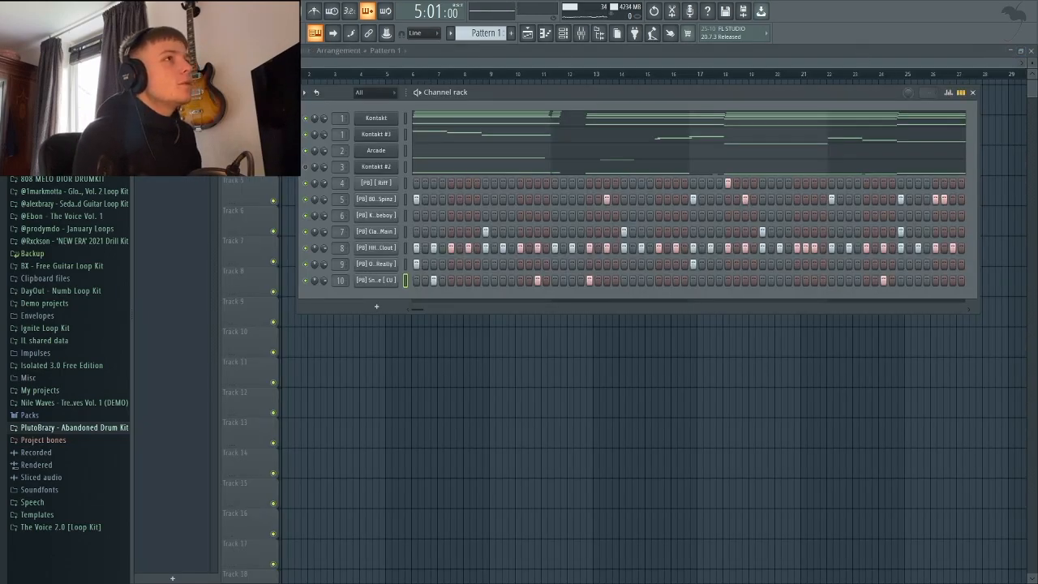
key("space")
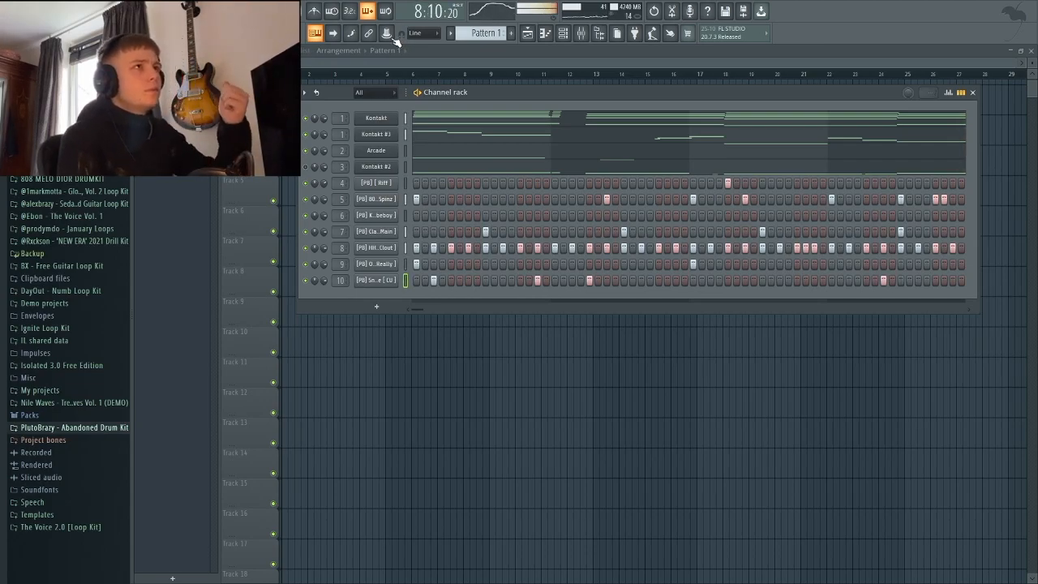
key("space")
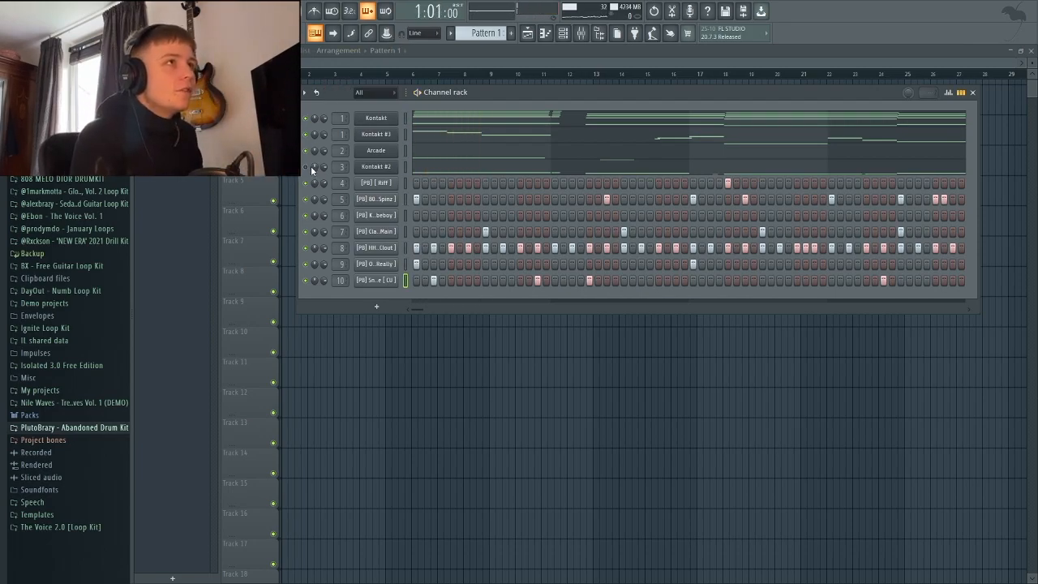
- Place kicks under the 808 on steps 1, 23, 33, 39 and 49, and add one at 4:13 in the piano roll
left_click(406, 215)
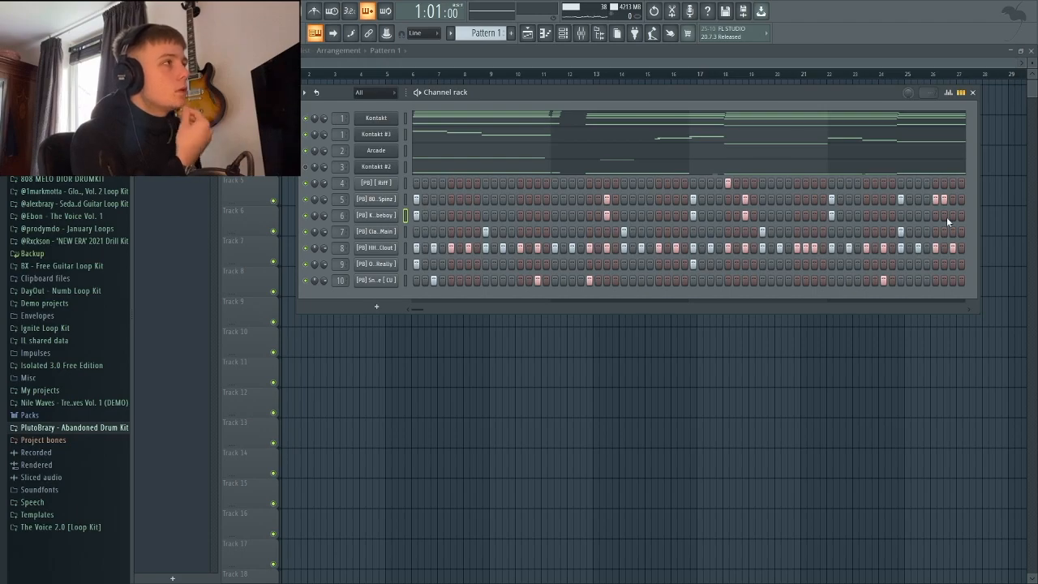
left_click(545, 33)
key("space")
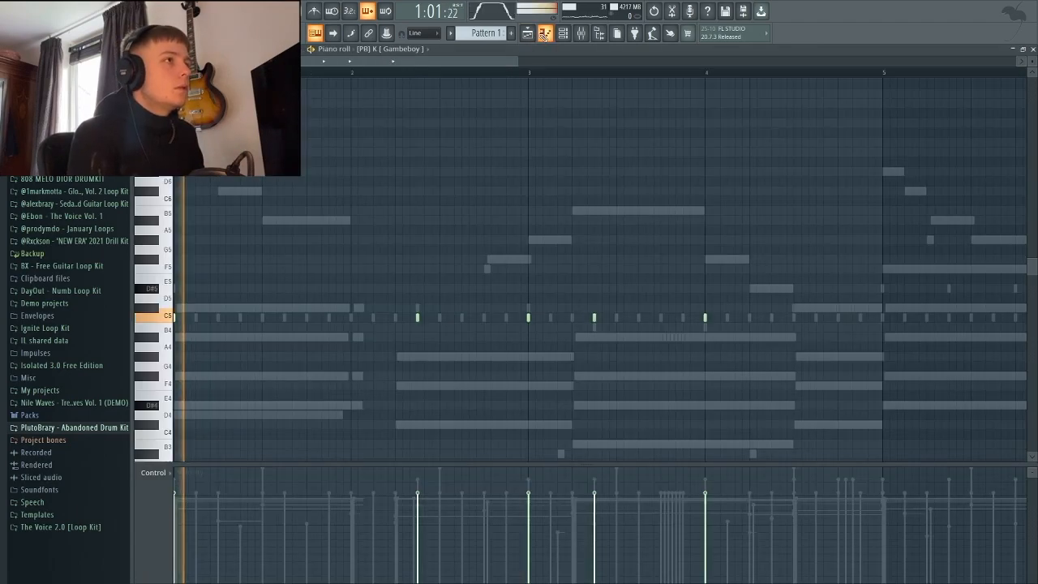
left_click_drag(518, 60, 608, 61)
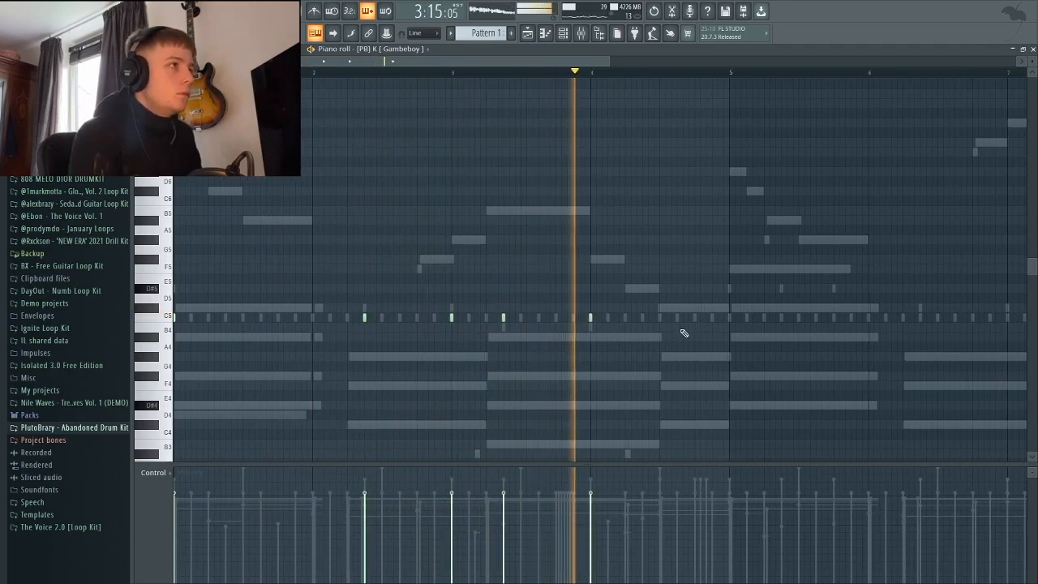
key("space")
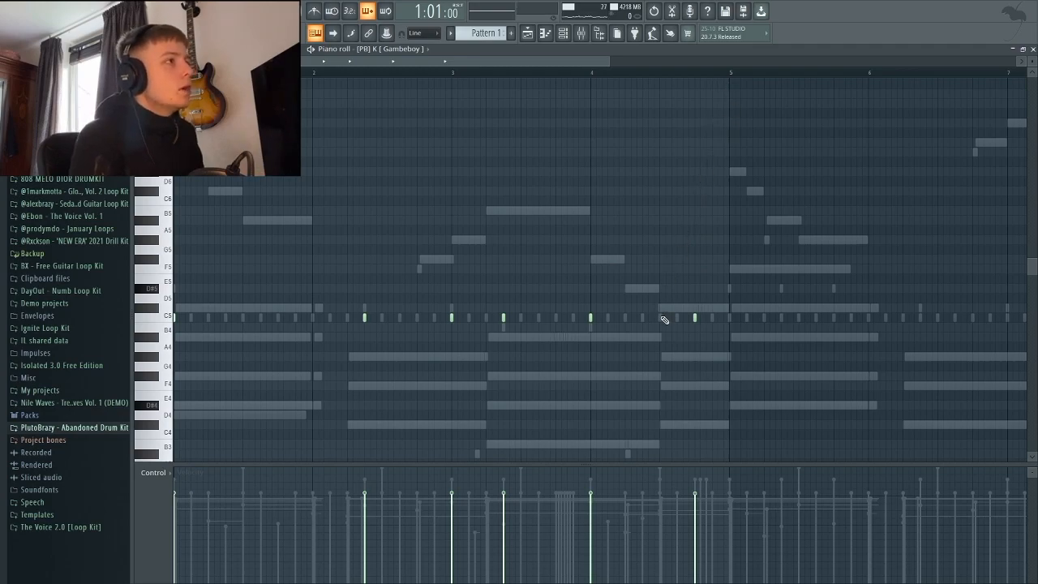
- Duplicate the kick notes of bars 1 to 4 into bars 5 to 8 and play them
left_click_drag(730, 73, 304, 73)
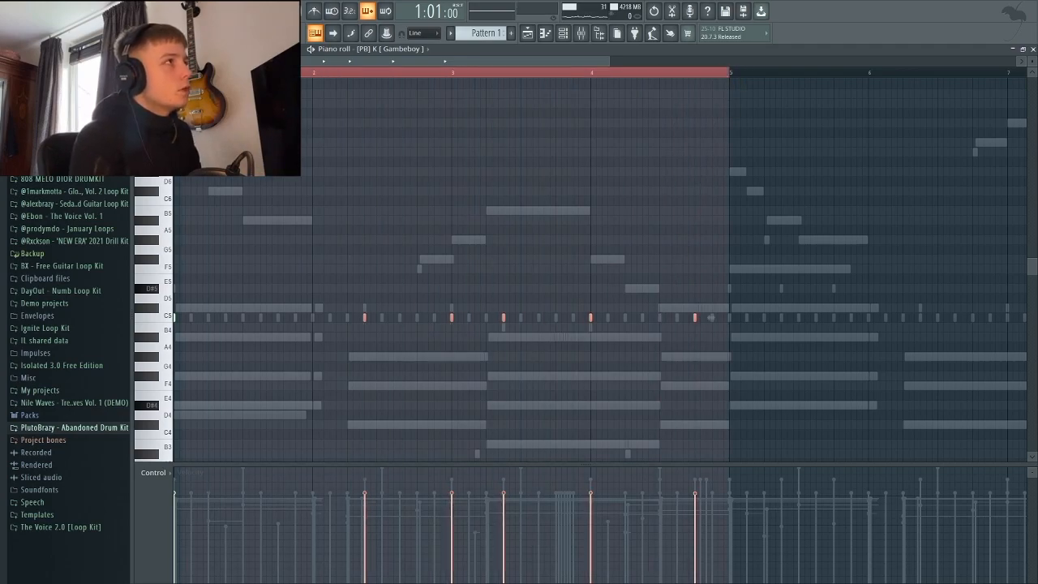
key("ctrl+b")
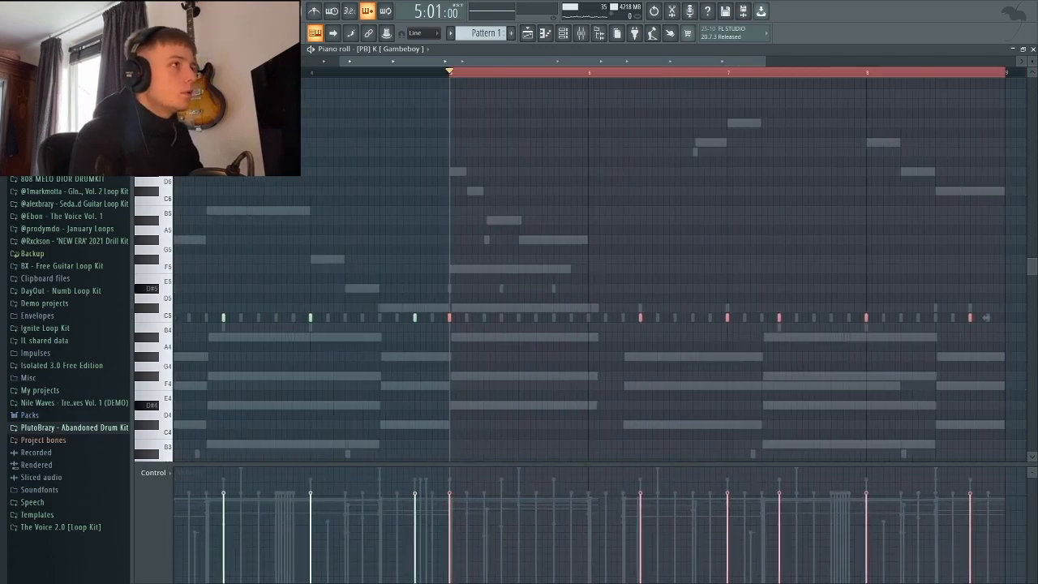
key("space")
key("space")
- Add C5 kick notes at 5:07 and 5:13, play the section and return to the channel rack
left_click(469, 317)
left_click(522, 317)
key("space")
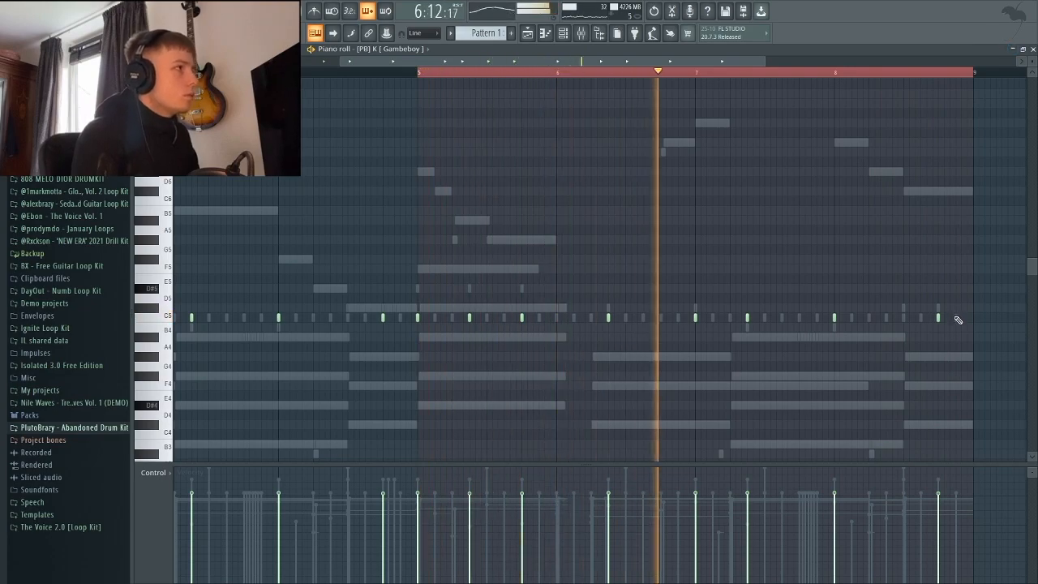
key("space")
left_click(1031, 50)
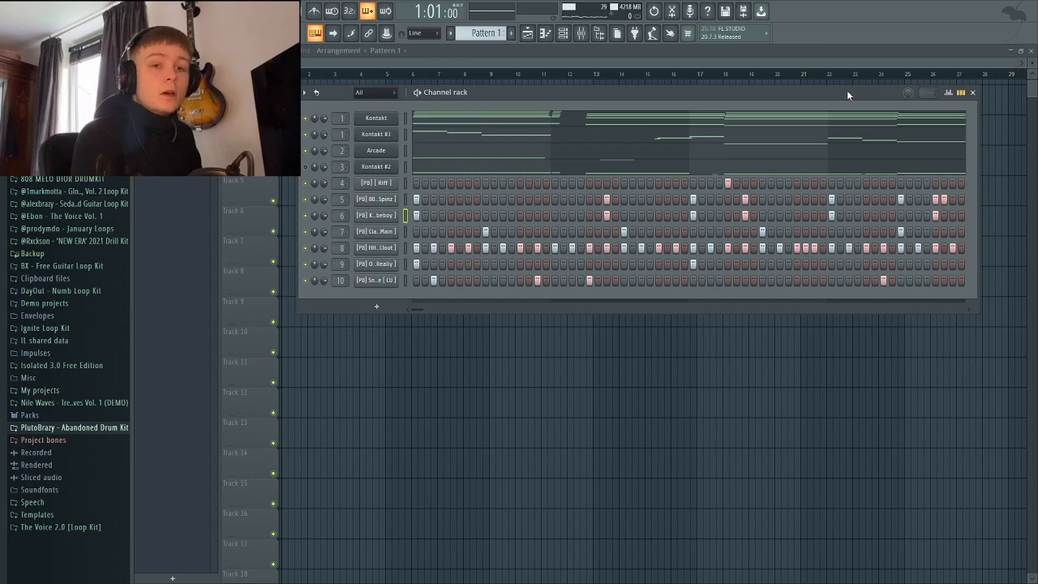
- Play the complete pattern through all eight bars to check the drums and 808 with the melody
left_click_drag(678, 98, 650, 106)
key("space")
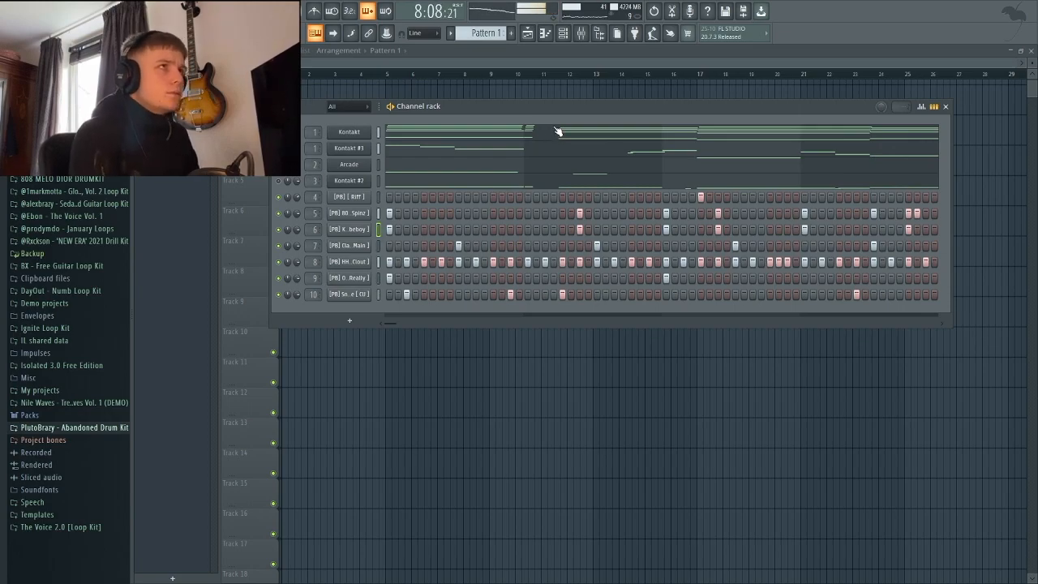
key("space")
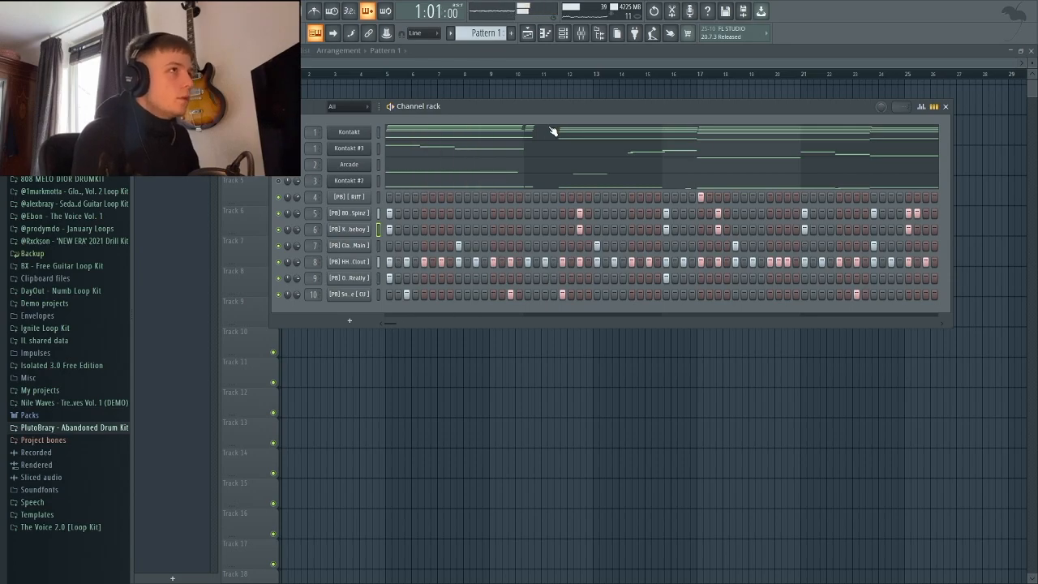
left_click_drag(527, 102, 540, 82)
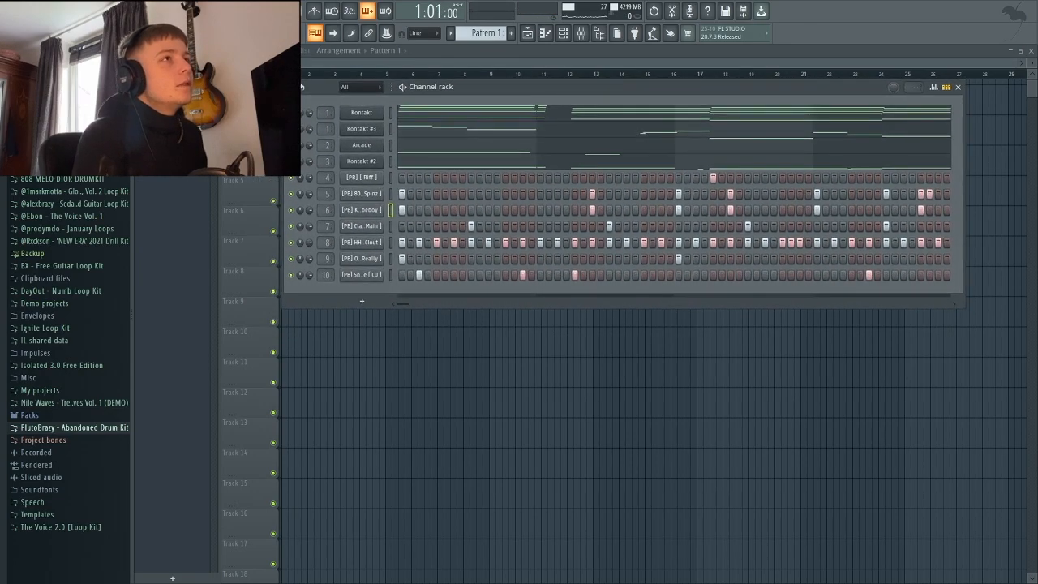
key("F6")
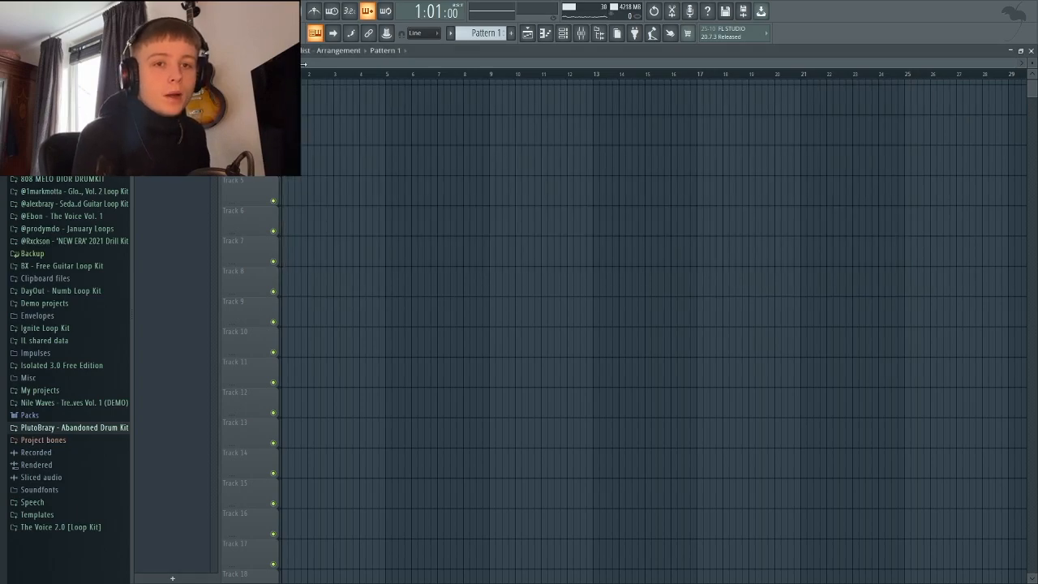
left_click(563, 36)
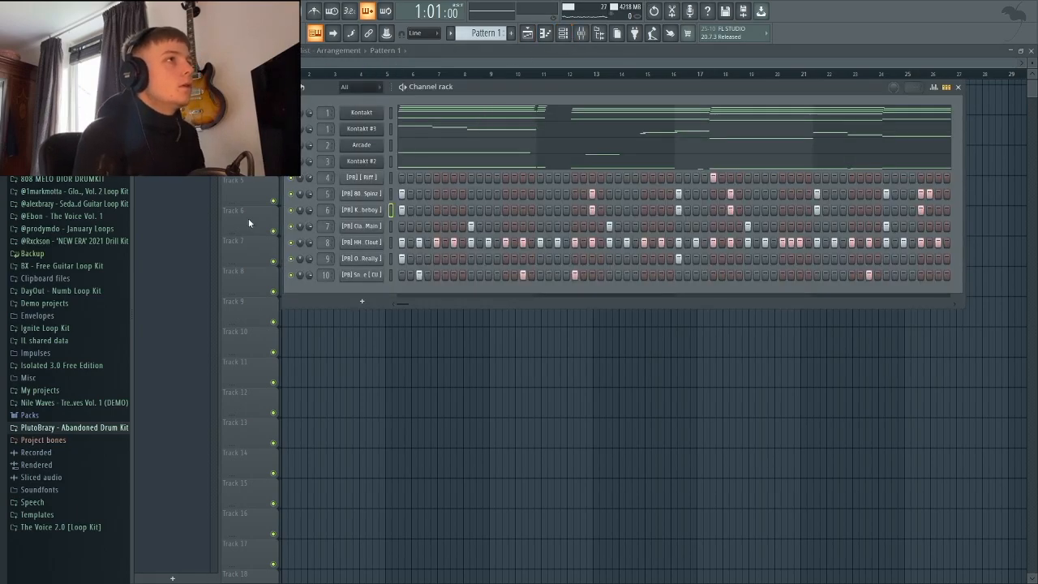
mouse_move(468, 89)
left_mouse_down()
mouse_move(461, 94)
mouse_move(469, 83)
left_mouse_up()
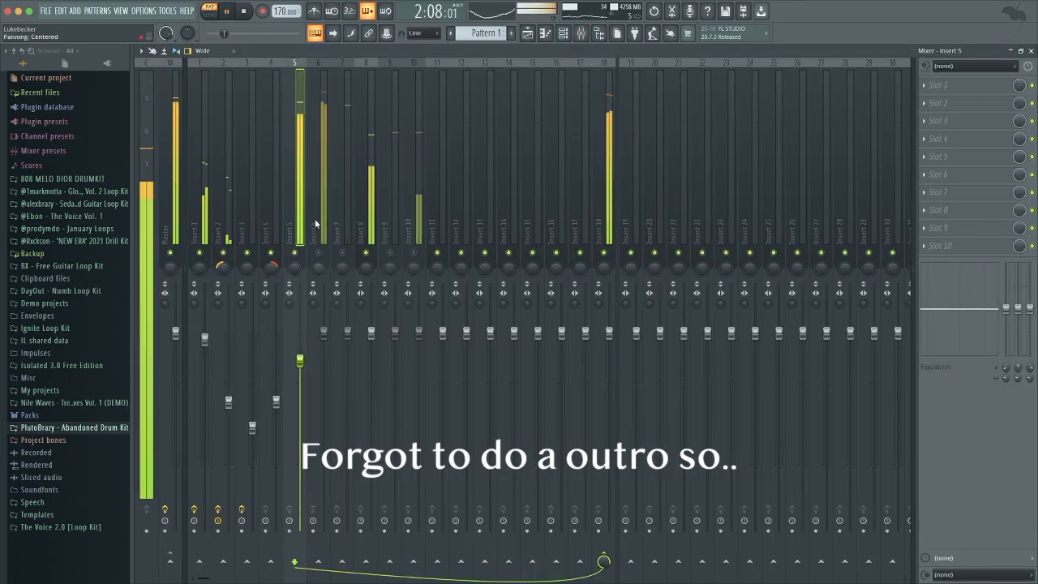
left_click(967, 85)
left_click(366, 252)
left_click(943, 86)
left_click(874, 127)
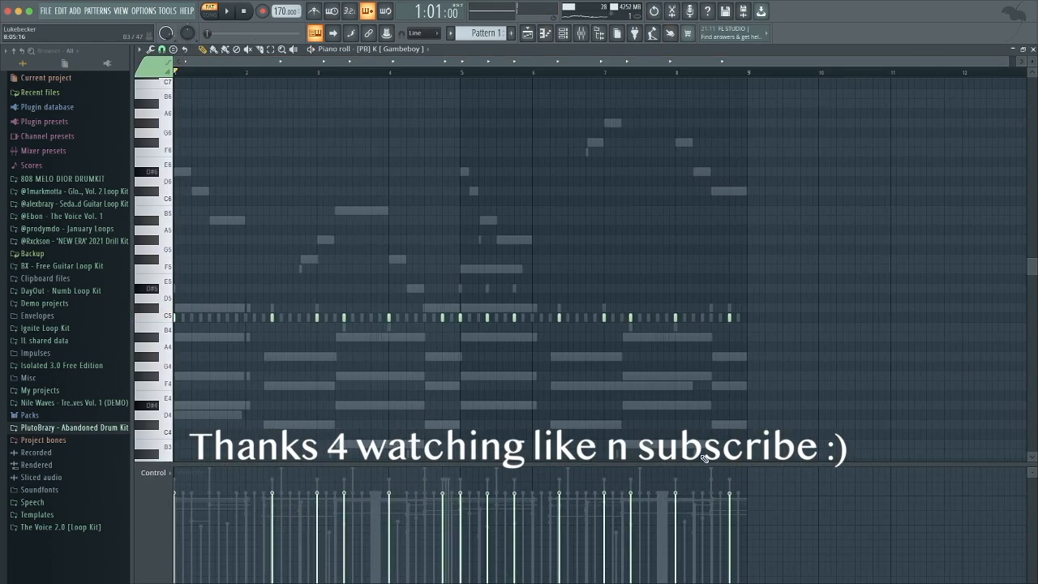
- Raise the velocity of all kick notes in the pattern to maximum
left_click_drag(317, 487, 324, 329)
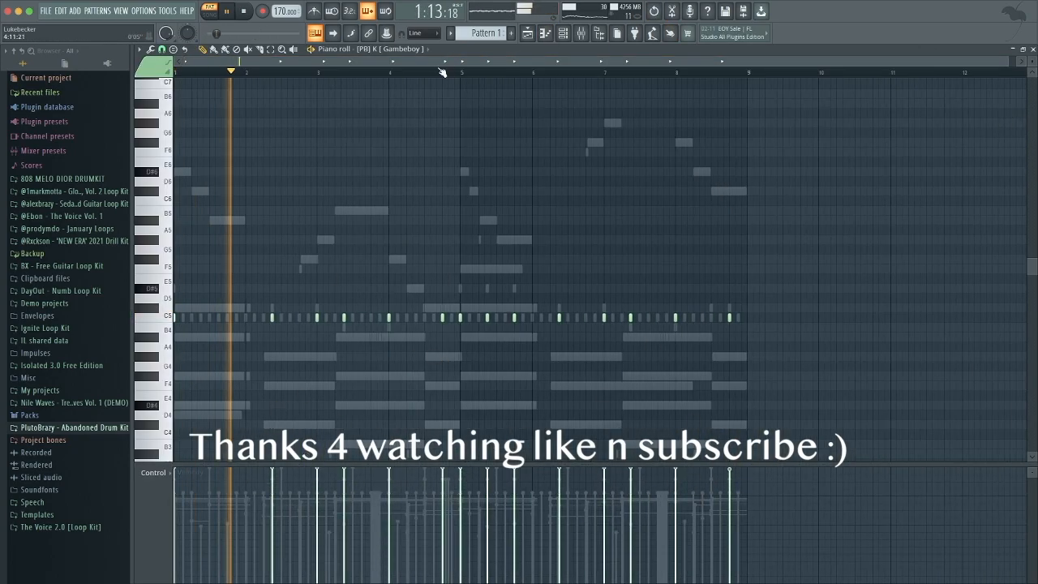